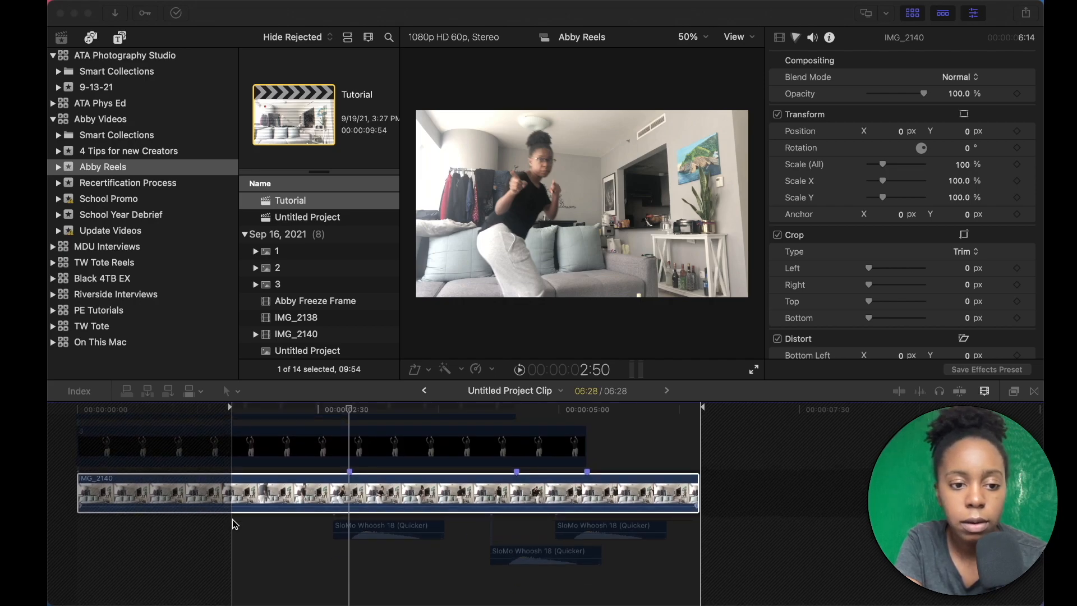
- Export the frame at 2:50 as a still image named Untitled Project Clip to the Desktop and dismiss the notification
left_click(218, 498)
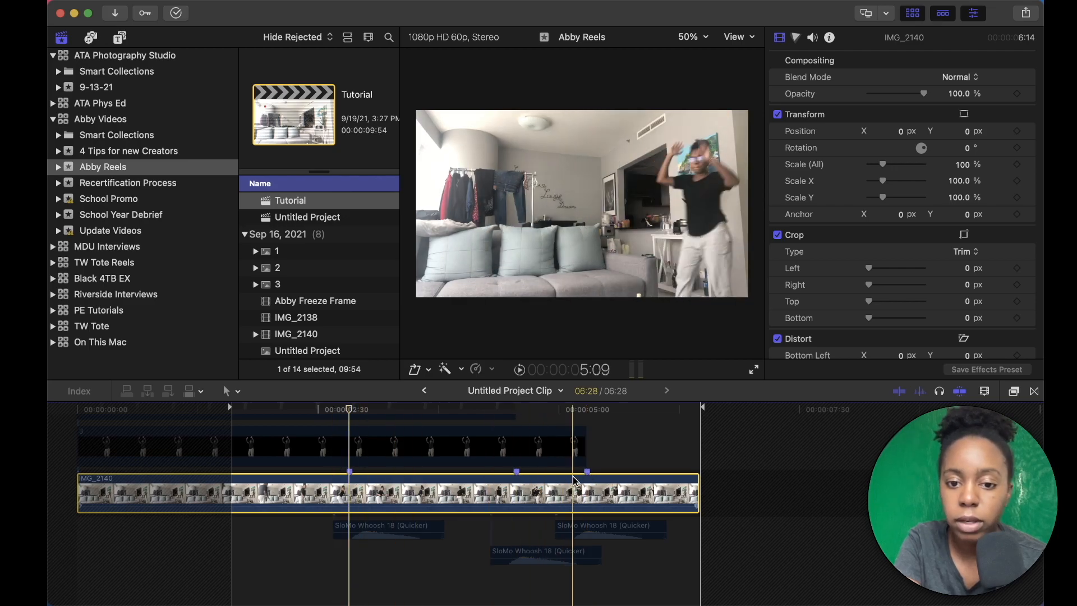
scroll(348, 483, "up", 2)
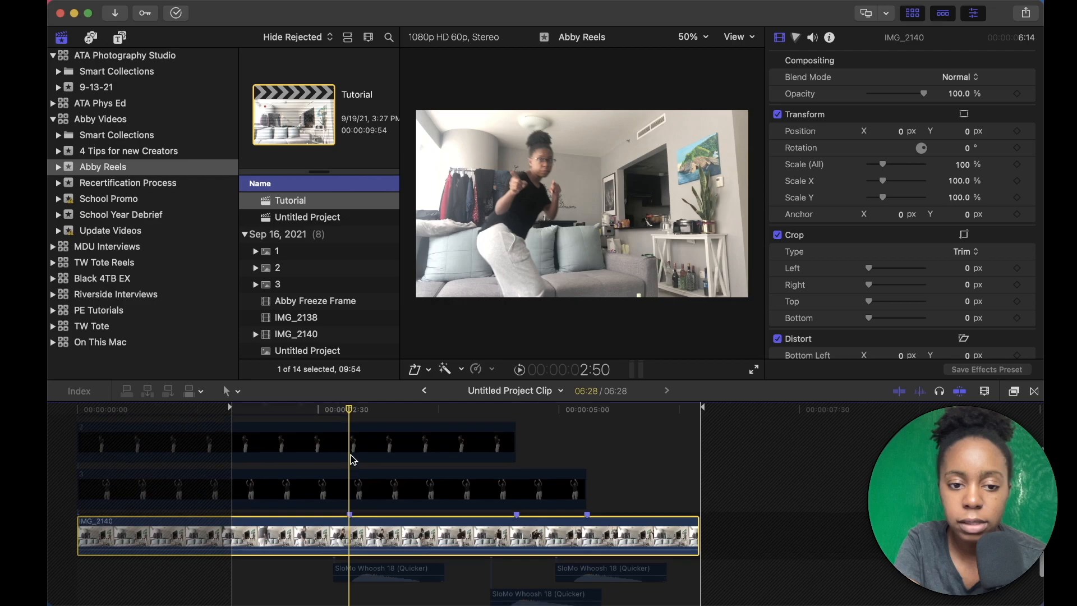
left_click(348, 499)
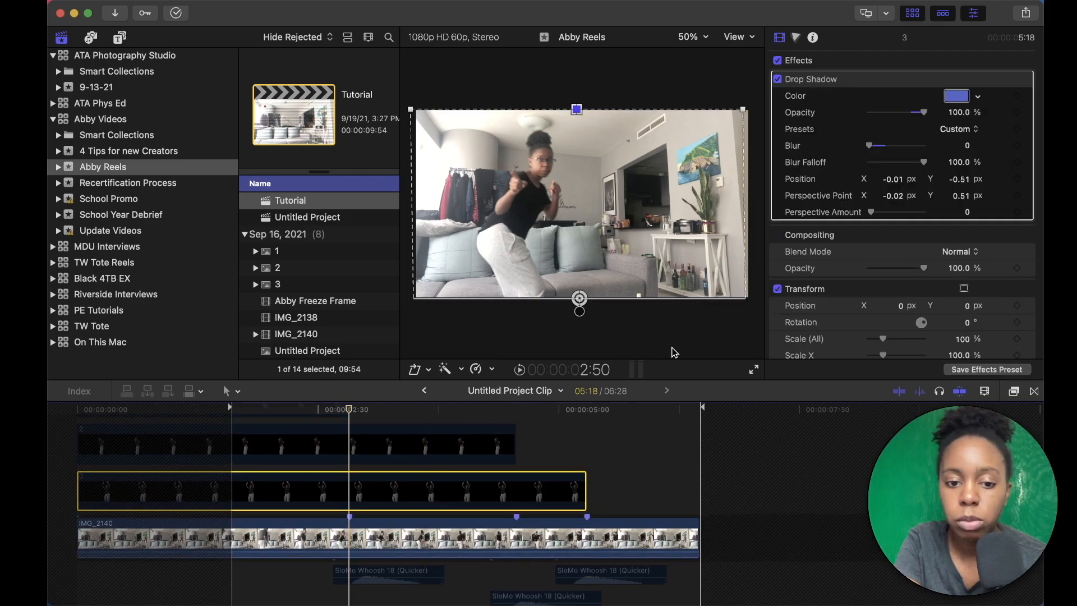
left_click(351, 517)
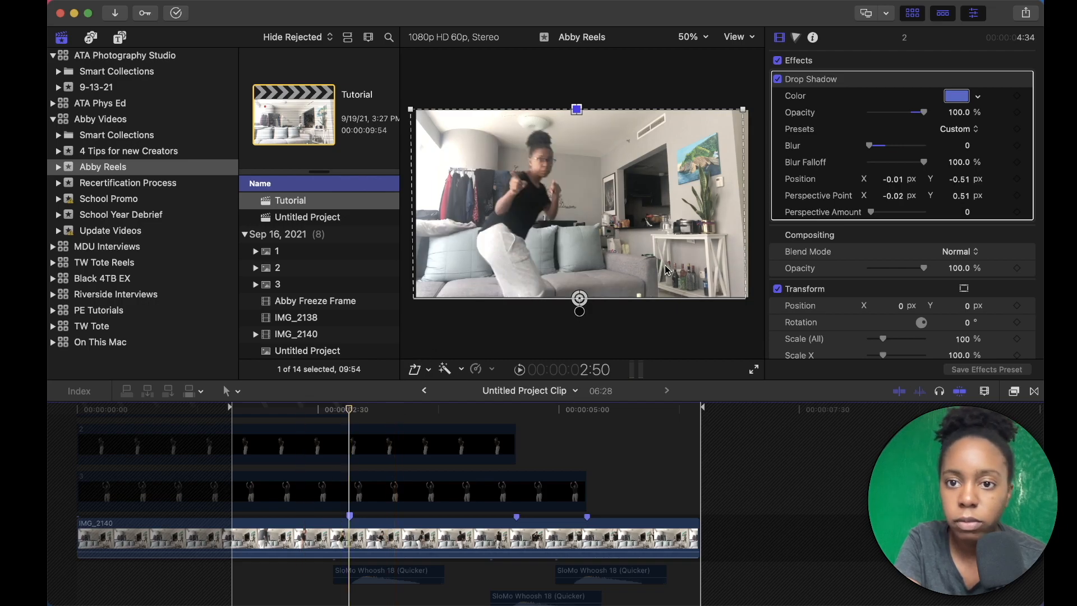
left_click(1026, 12)
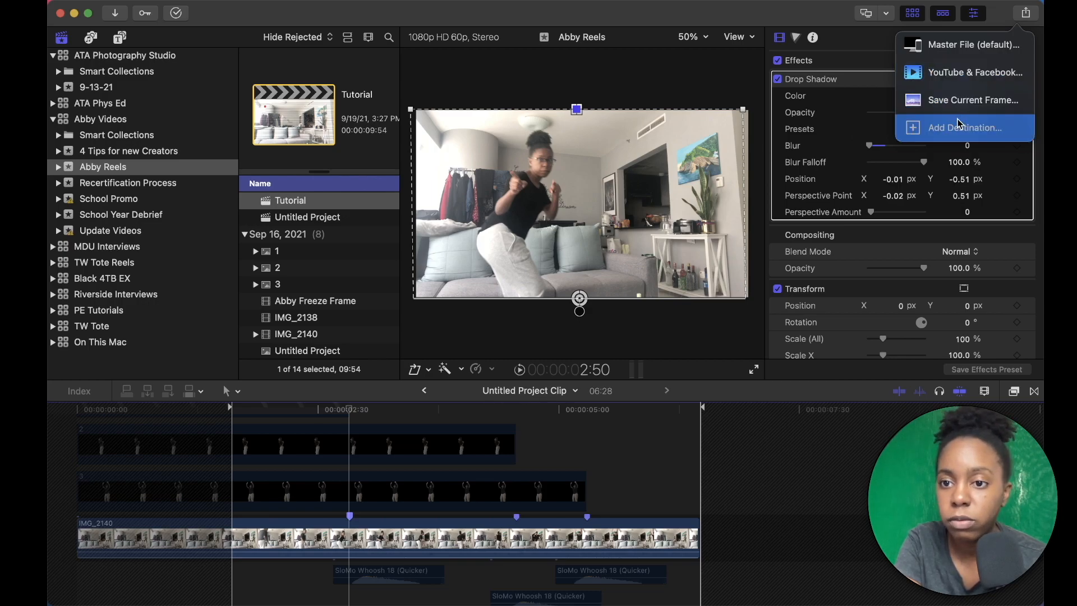
left_click(970, 107)
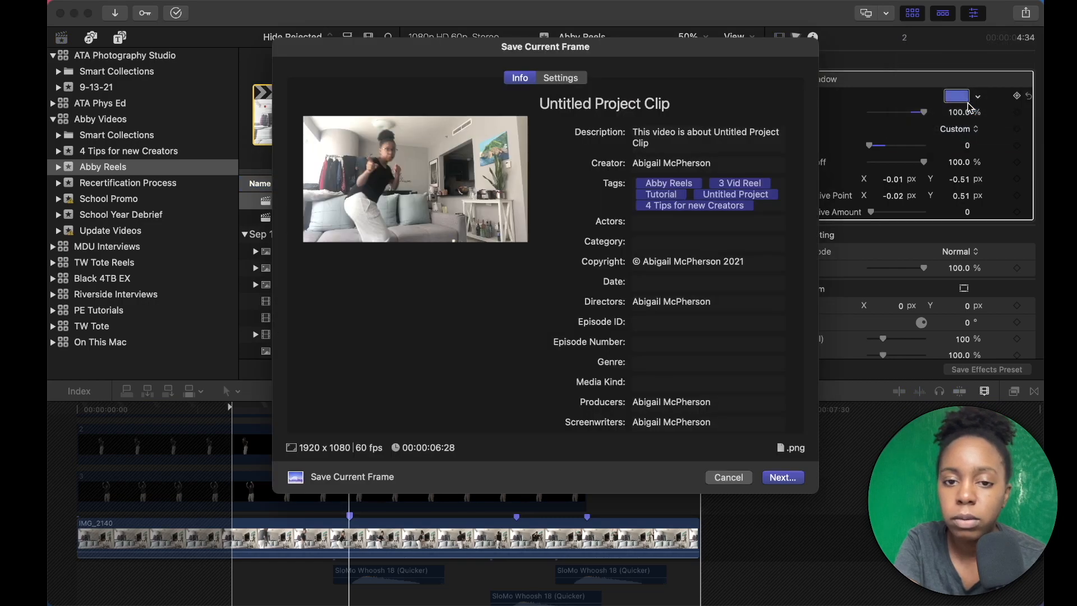
left_click(793, 482)
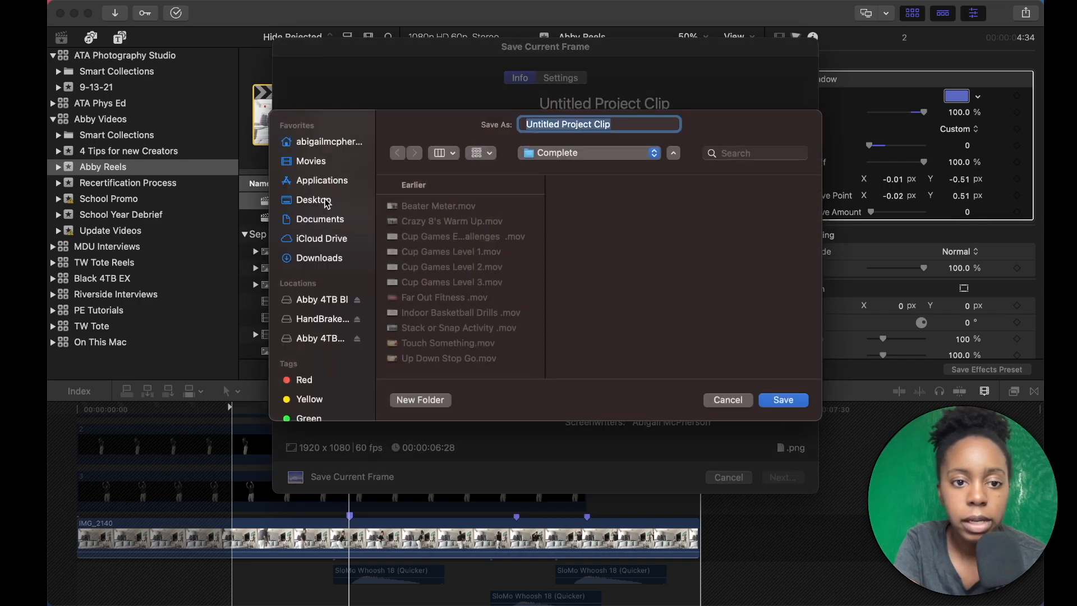
left_click(309, 203)
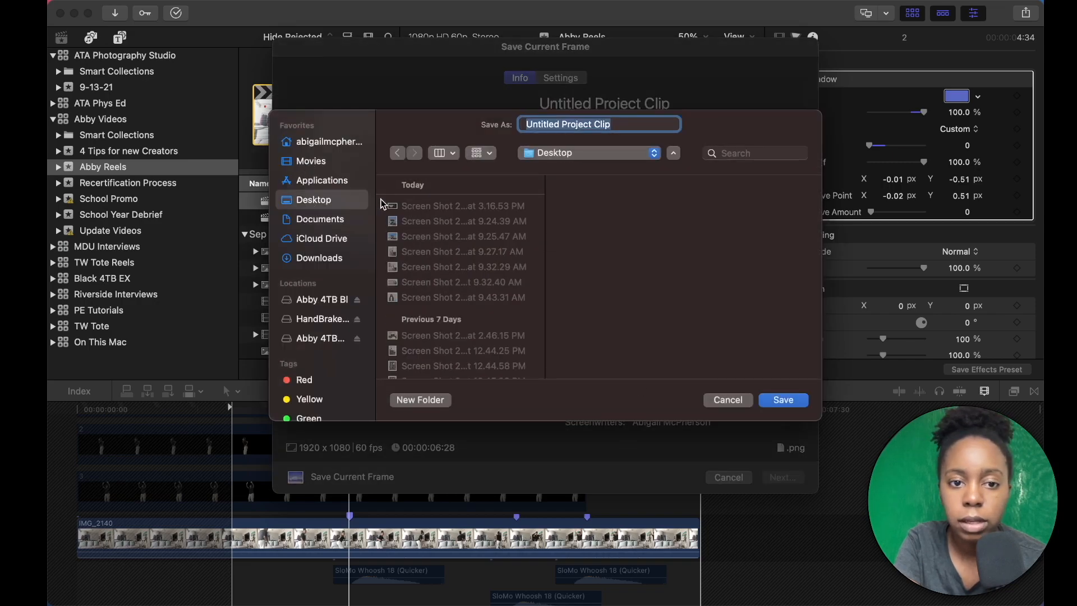
left_click(784, 401)
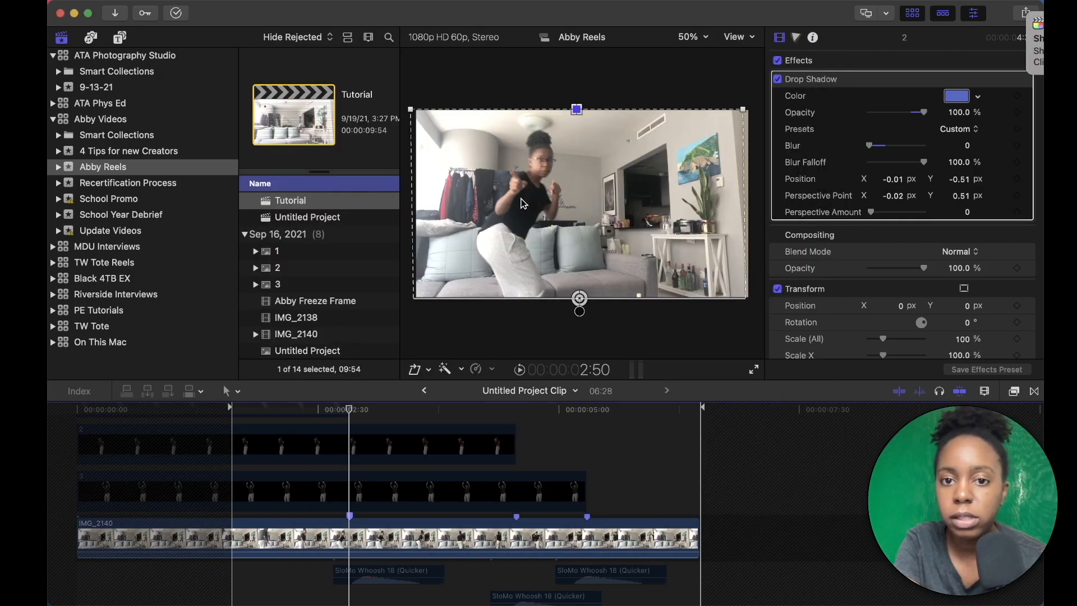
left_click(800, 16)
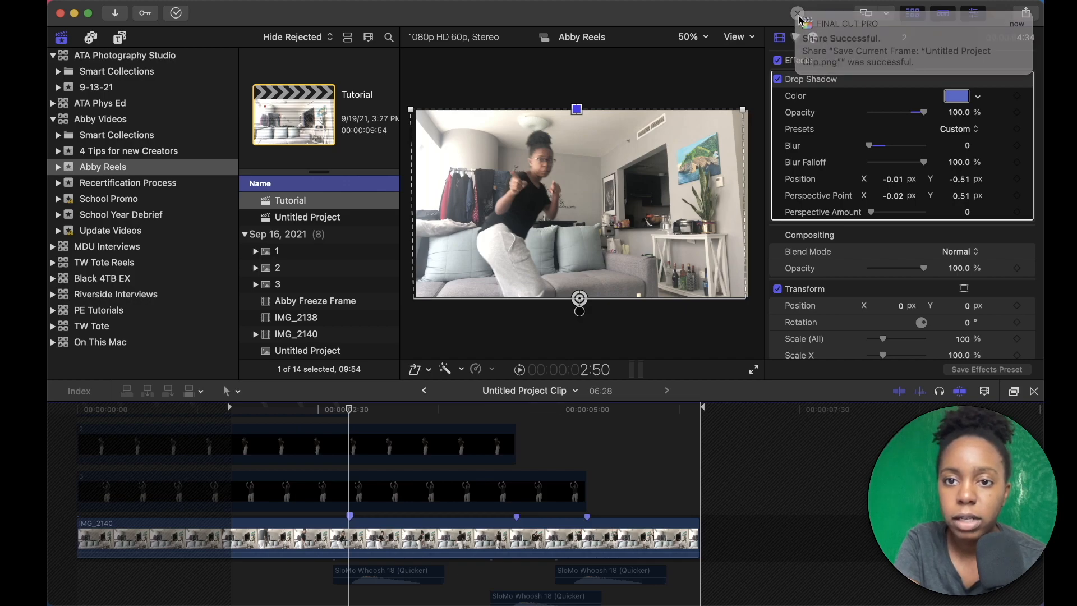
- Switch to Photoshop and roughly select the person in Untitled Project Clip.png with the Quick Selection tool at brush size 30
mouse_move(124, 605)
left_click(83, 588)
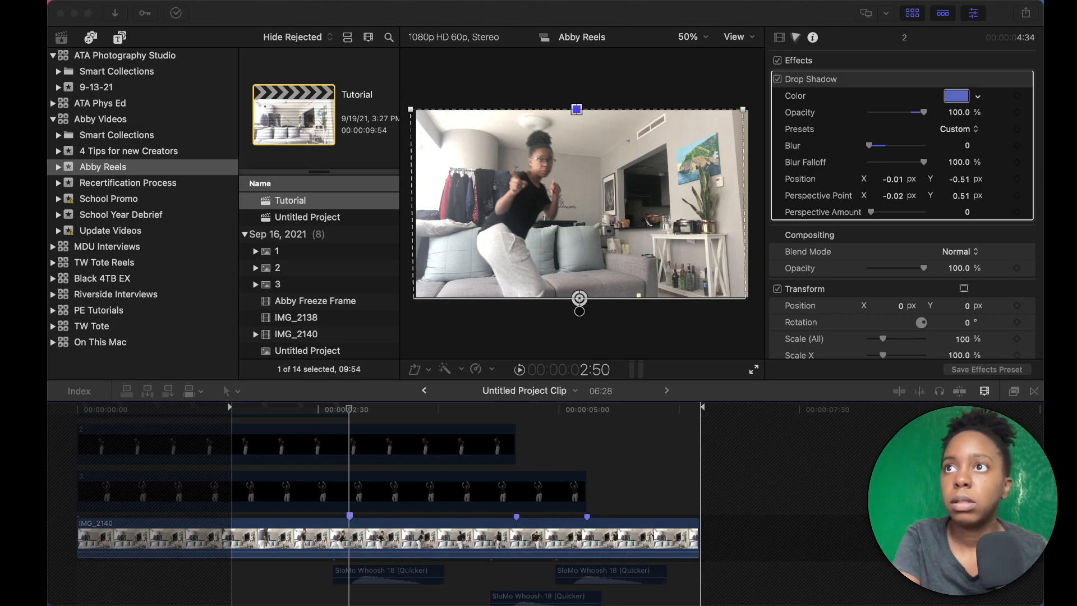
scroll(584, 298, "right", 2)
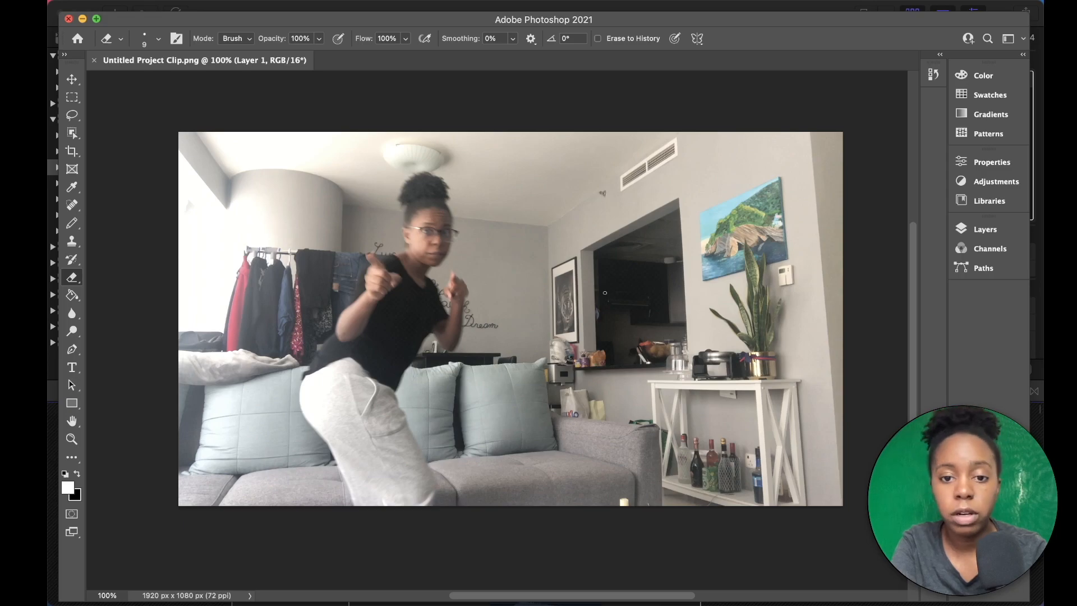
left_click(72, 134)
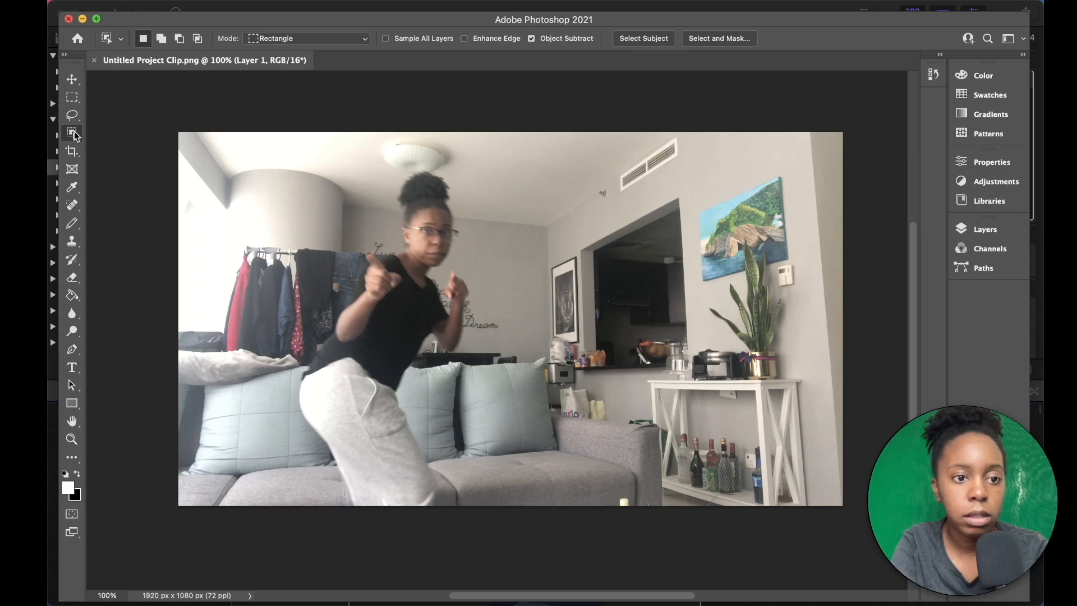
right_click(74, 136)
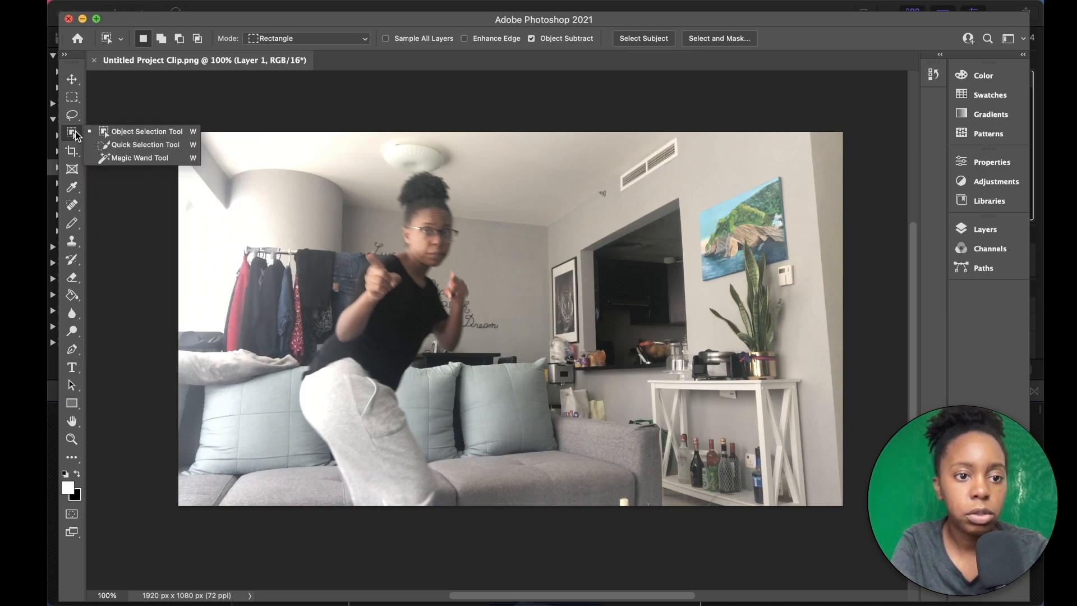
left_click(123, 145)
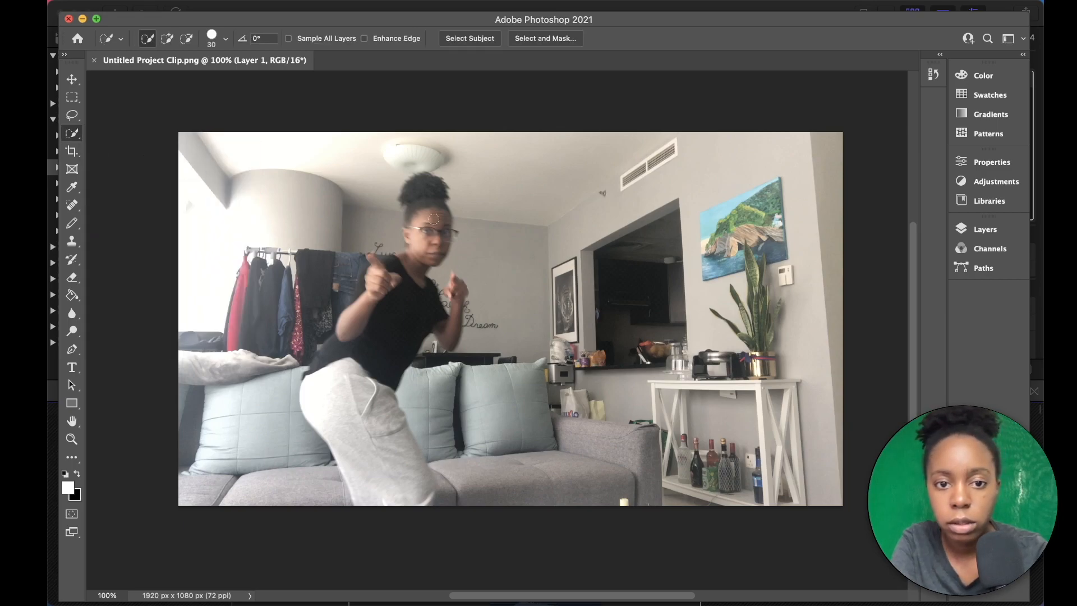
mouse_move(424, 190)
left_mouse_down()
mouse_move(430, 235)
mouse_move(411, 272)
mouse_move(382, 287)
mouse_move(350, 364)
mouse_move(342, 472)
mouse_move(401, 474)
mouse_move(448, 427)
mouse_move(430, 382)
left_mouse_up()
mouse_move(443, 456)
left_mouse_down()
mouse_move(465, 399)
mouse_move(460, 375)
left_mouse_up()
mouse_move(443, 471)
left_mouse_down()
mouse_move(455, 501)
mouse_move(438, 475)
mouse_move(421, 487)
mouse_move(403, 448)
mouse_move(429, 489)
left_mouse_up()
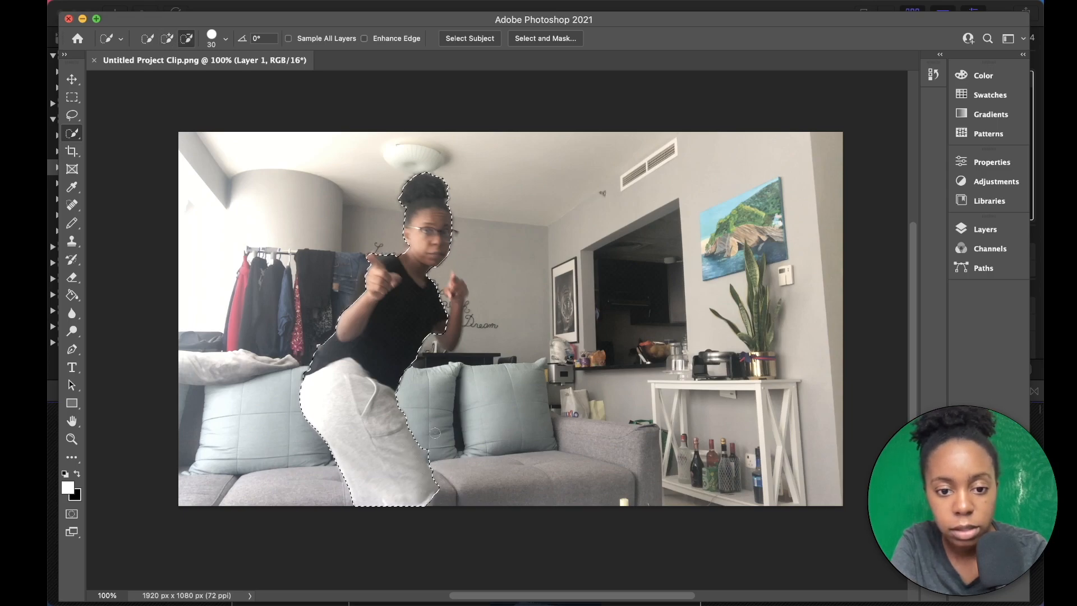
- Refine the selection by removing the sofa area beside the lower leg and adding the missing raised forearm and hand
key("super+equal")
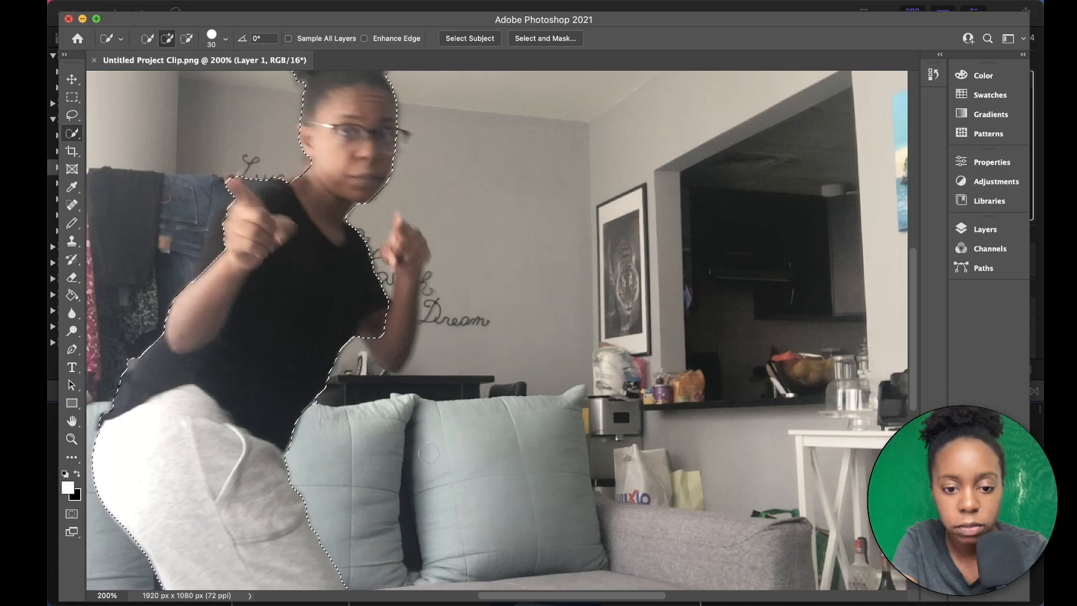
scroll(428, 453, "down", 5)
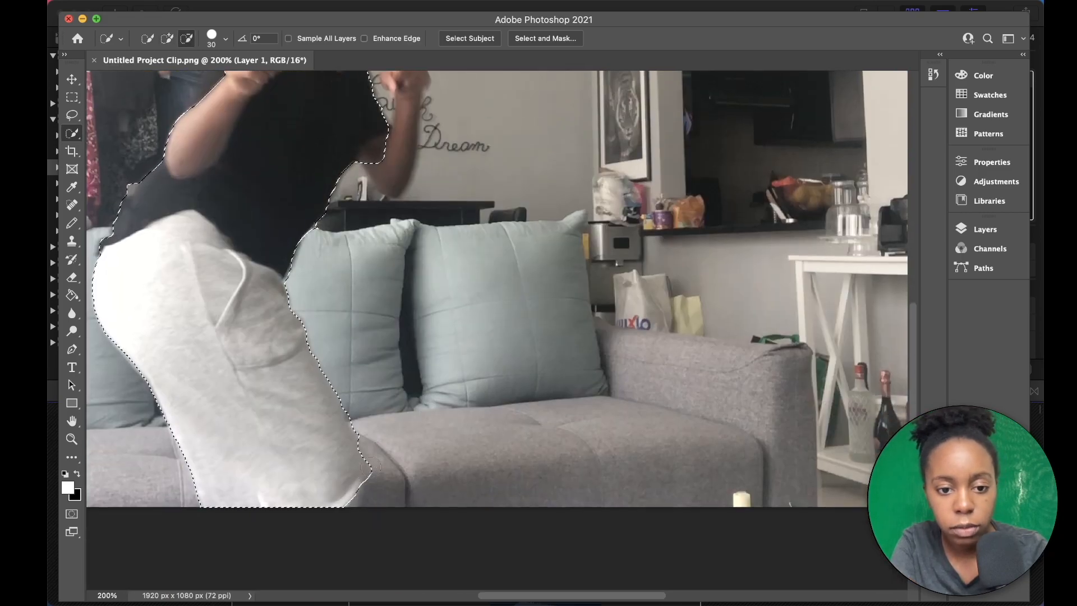
left_click_drag(371, 466, 372, 478)
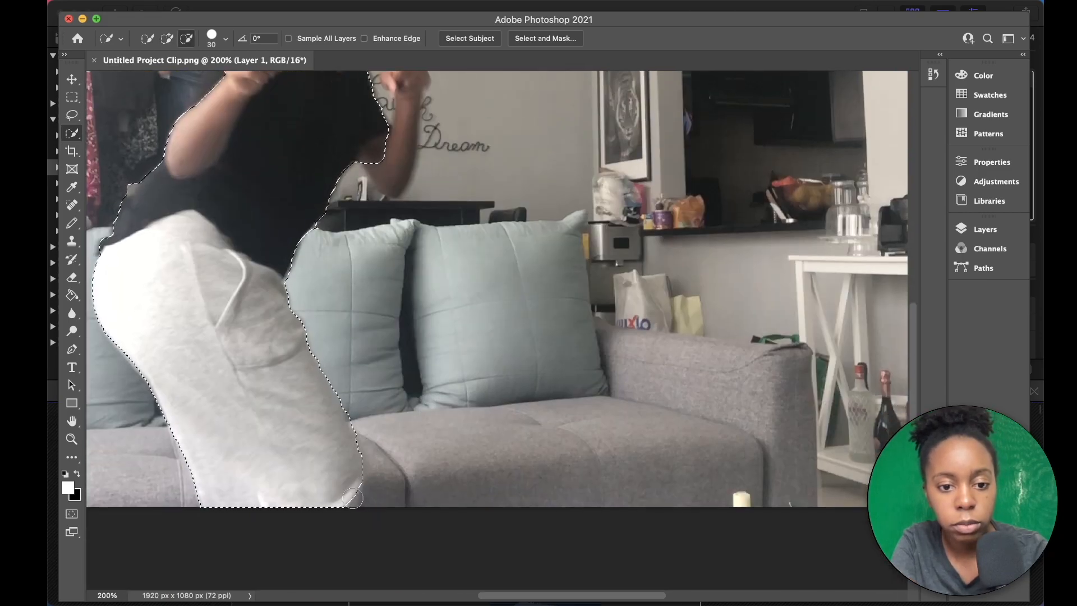
scroll(401, 409, "up", 3)
scroll(401, 409, "up", 3)
left_click_drag(422, 367, 394, 365)
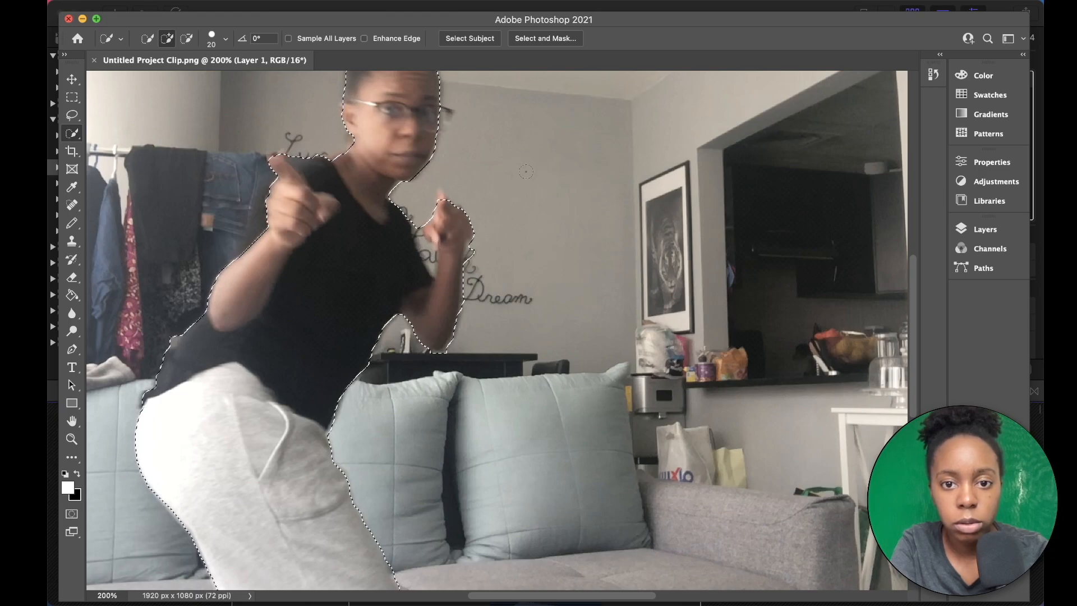
- Subtract the wall gap between the torso and the raised forearm using brush size 20, and check the selection outline
key("bracketright")
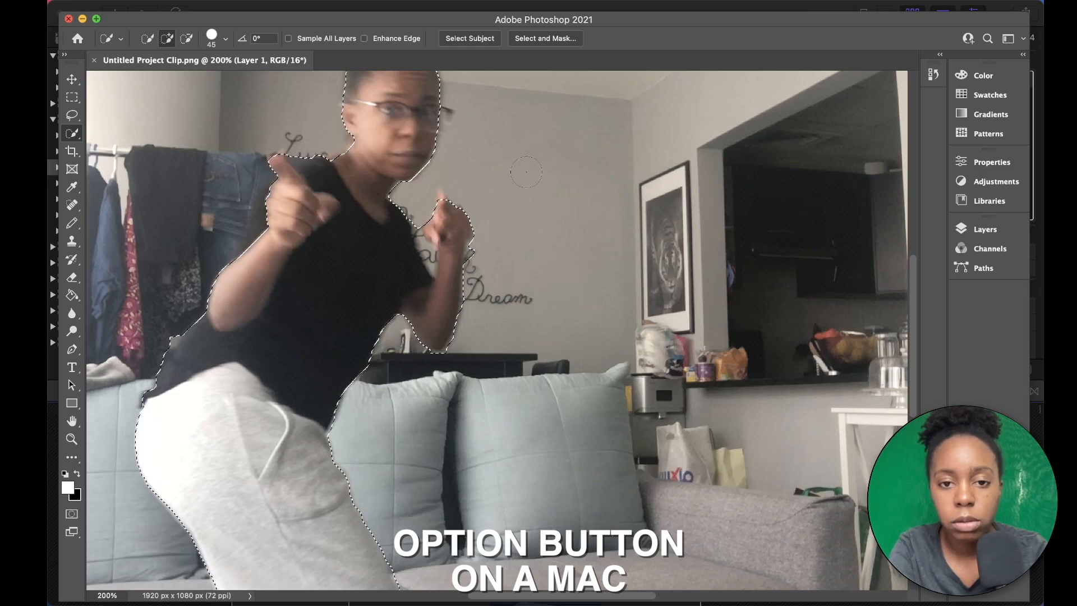
key("bracketleft")
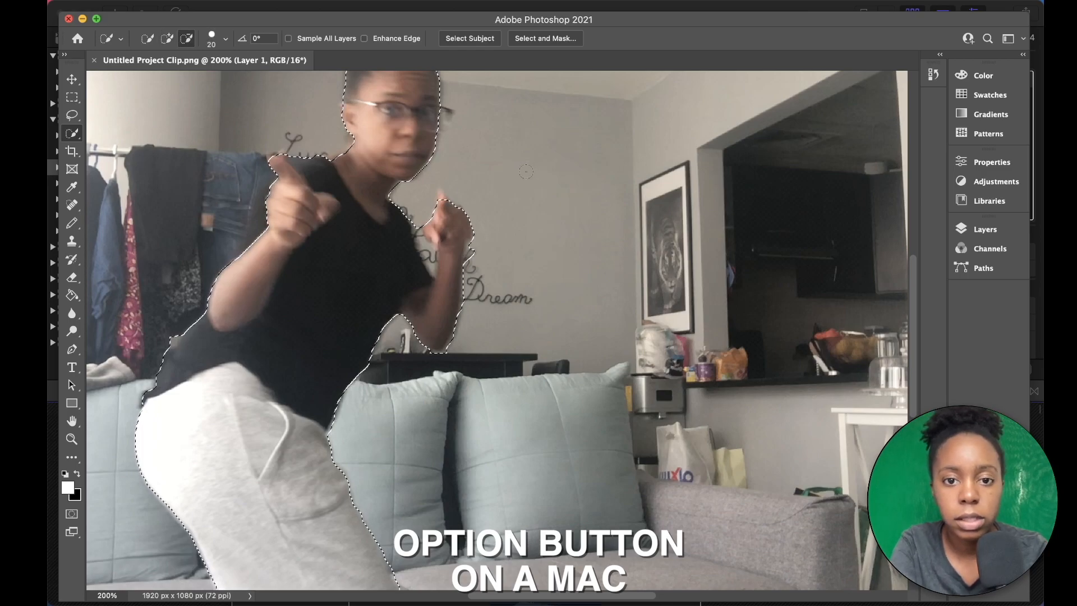
left_click_drag(429, 257, 434, 262)
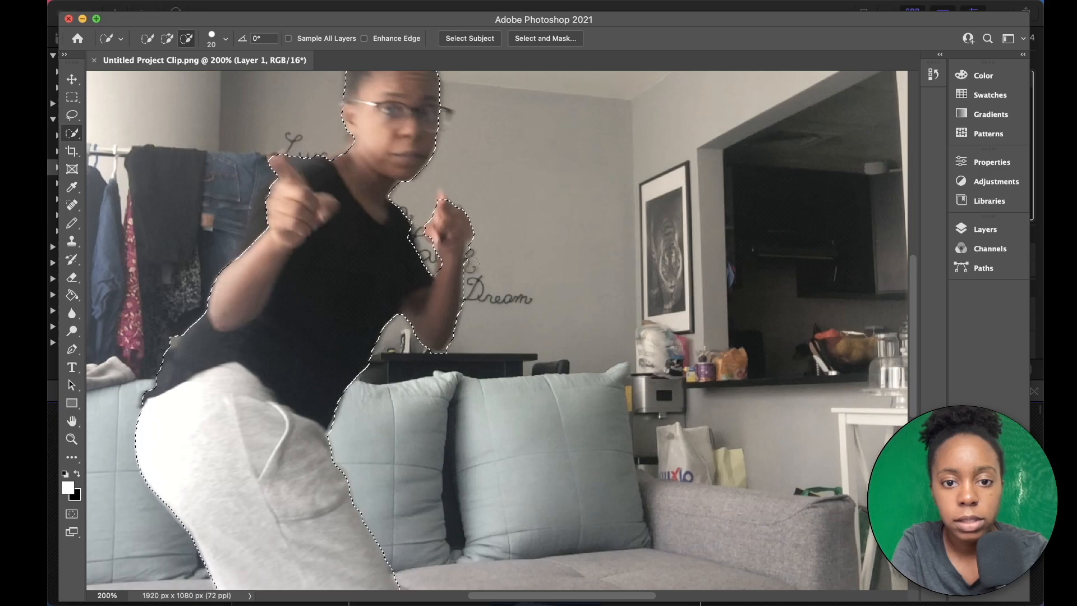
scroll(446, 232, "up", 3)
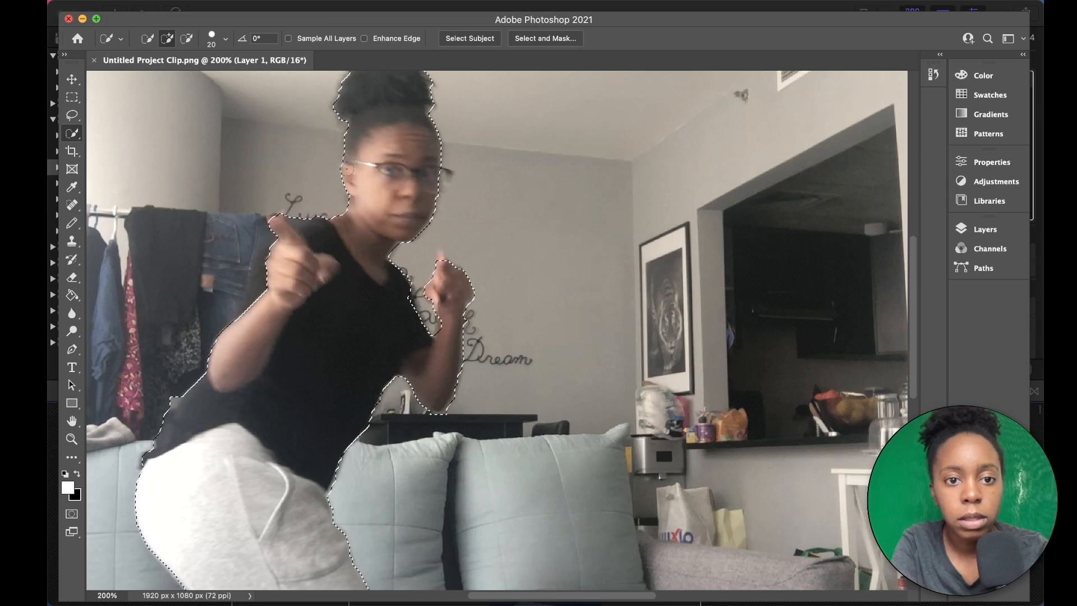
scroll(388, 168, "down", 6)
scroll(388, 168, "left", 3)
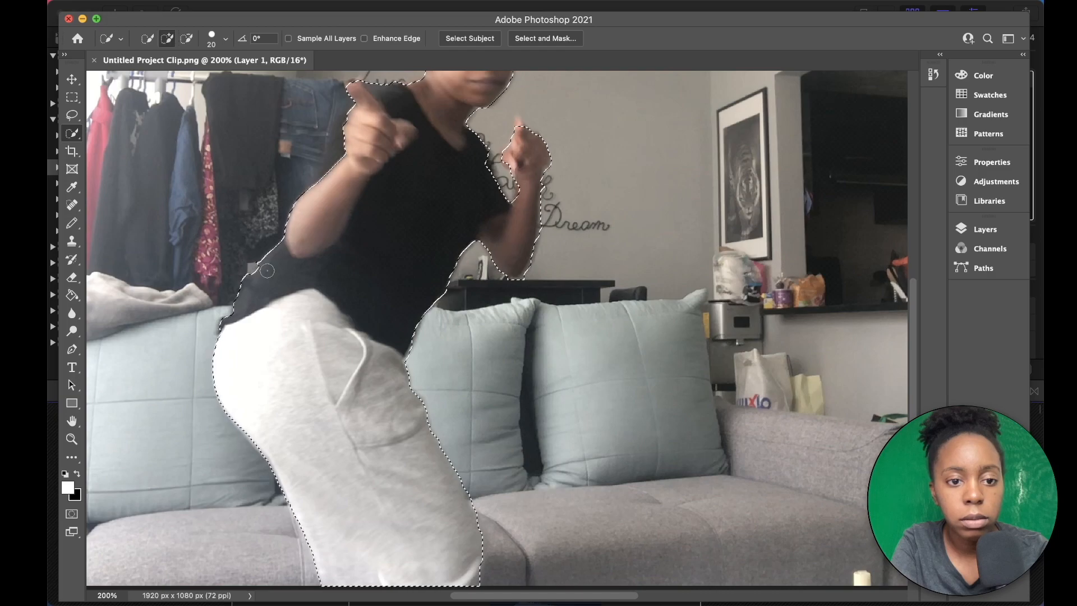
scroll(270, 275, "down", 8)
scroll(278, 282, "up", 15)
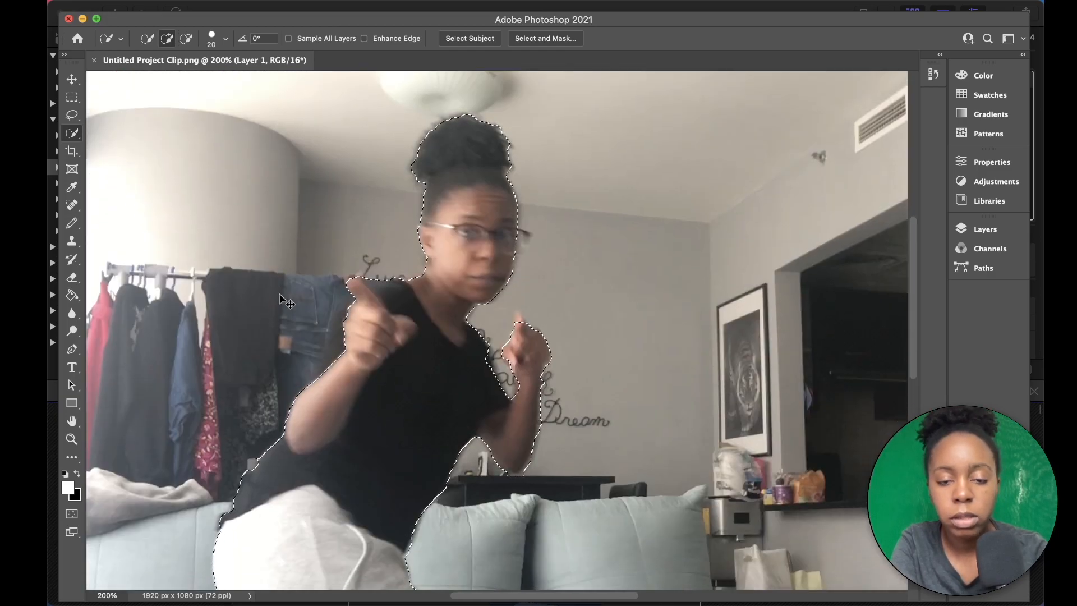
- Copy the selected person to a new layer and hide Layer 1, toggling its visibility to compare the cutout
key("ctrl+j")
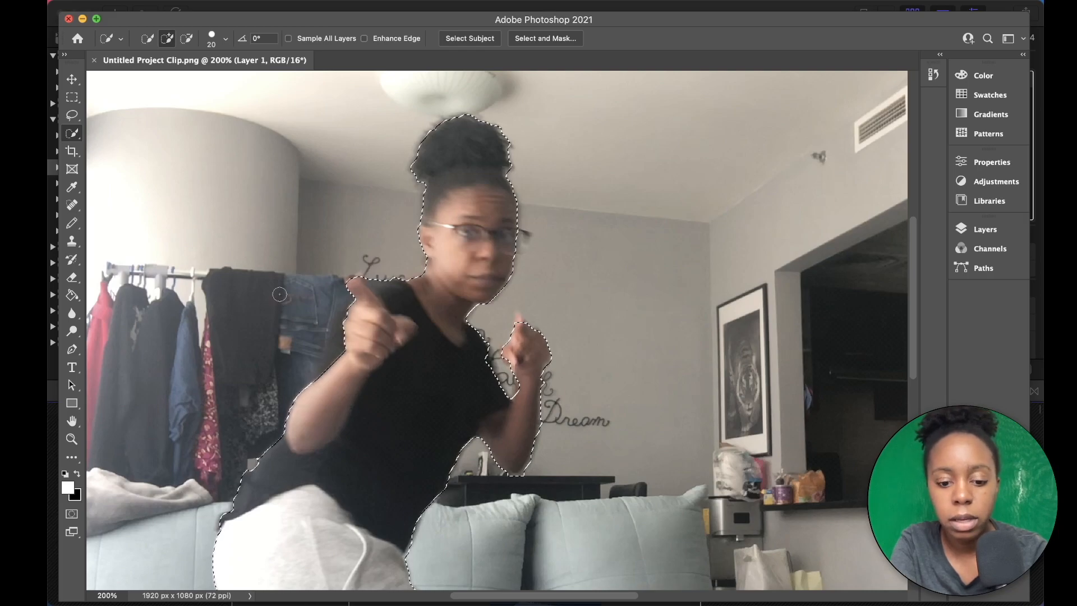
left_click(986, 231)
left_click(842, 325)
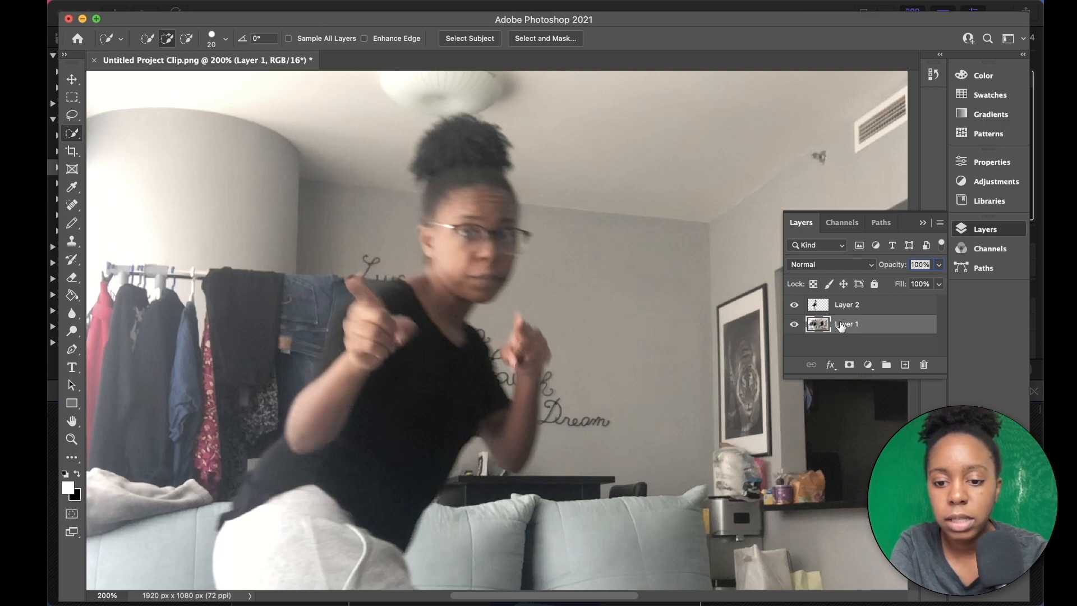
left_click(795, 325)
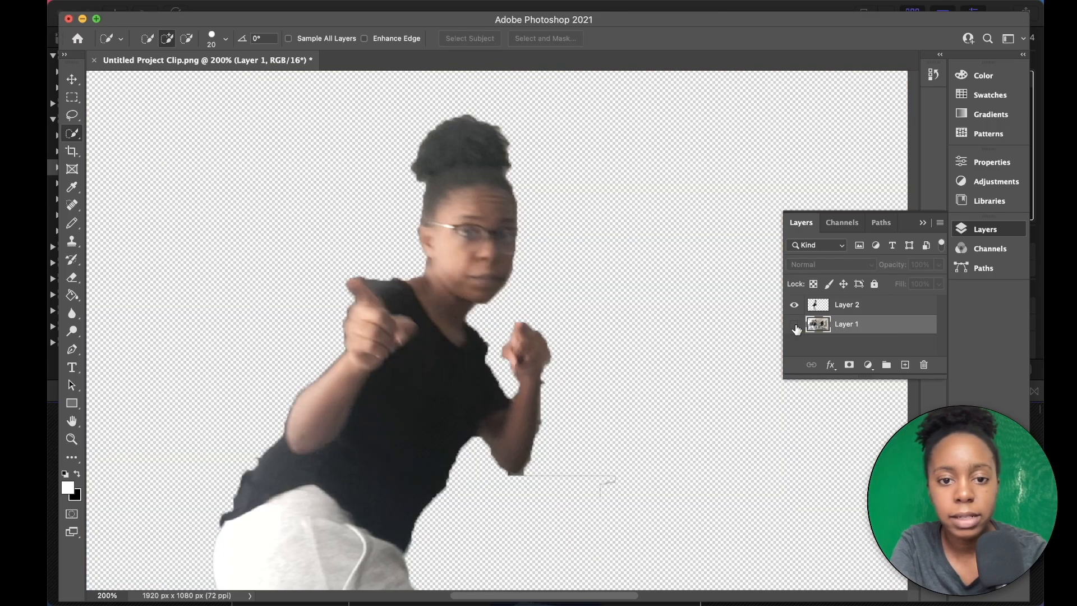
left_click(795, 327)
left_click(796, 326)
left_click(795, 326)
left_click(795, 325)
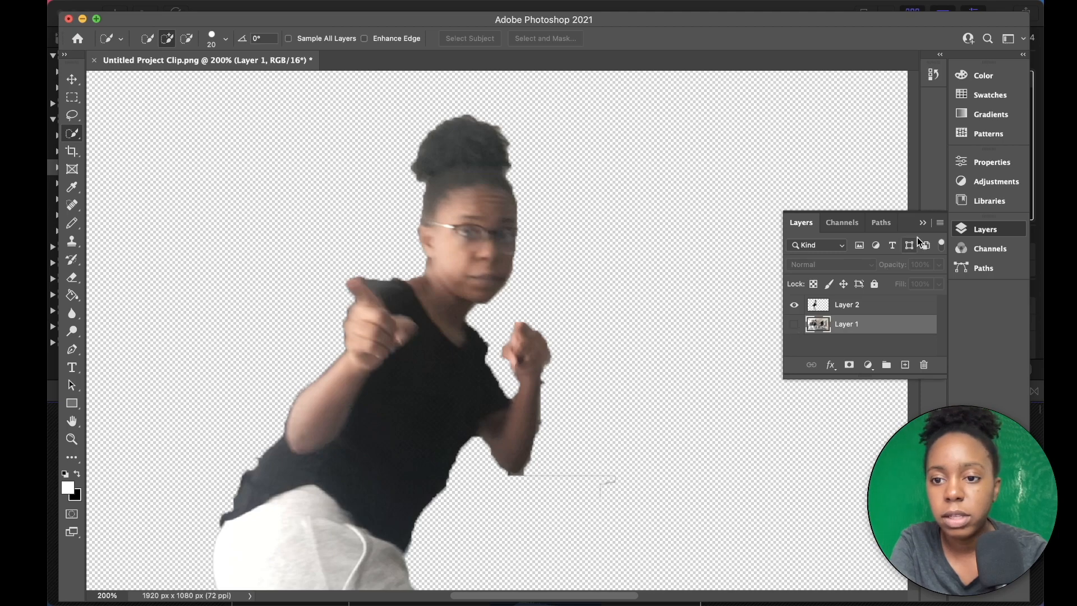
left_click(923, 223)
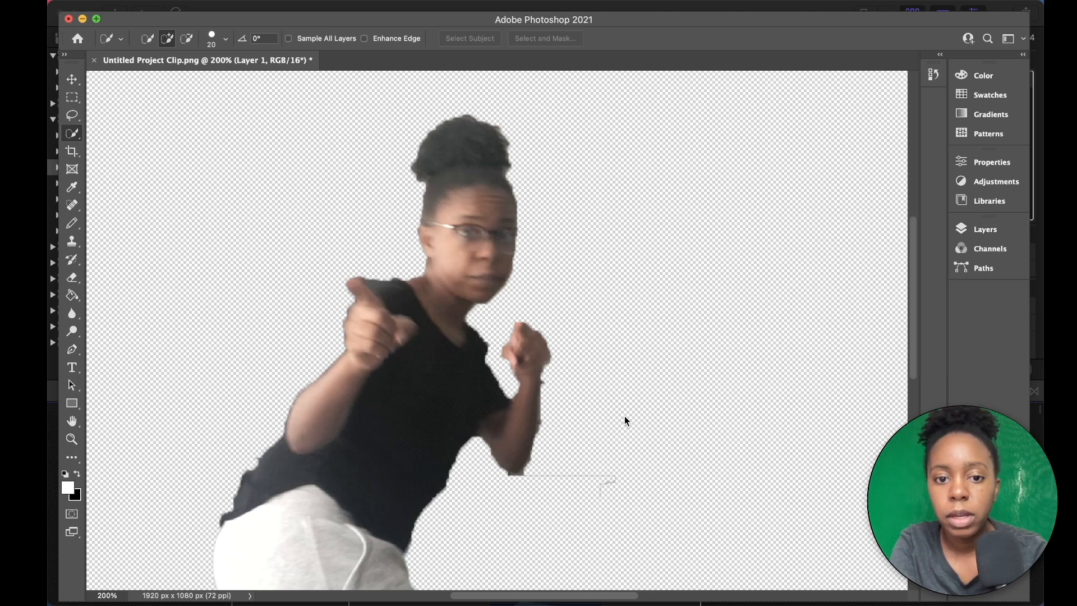
- Erase the stray line beside the elbow on Layer 2 with the Eraser tool at size 9
scroll(625, 421, "down", 5)
scroll(627, 421, "down", 3)
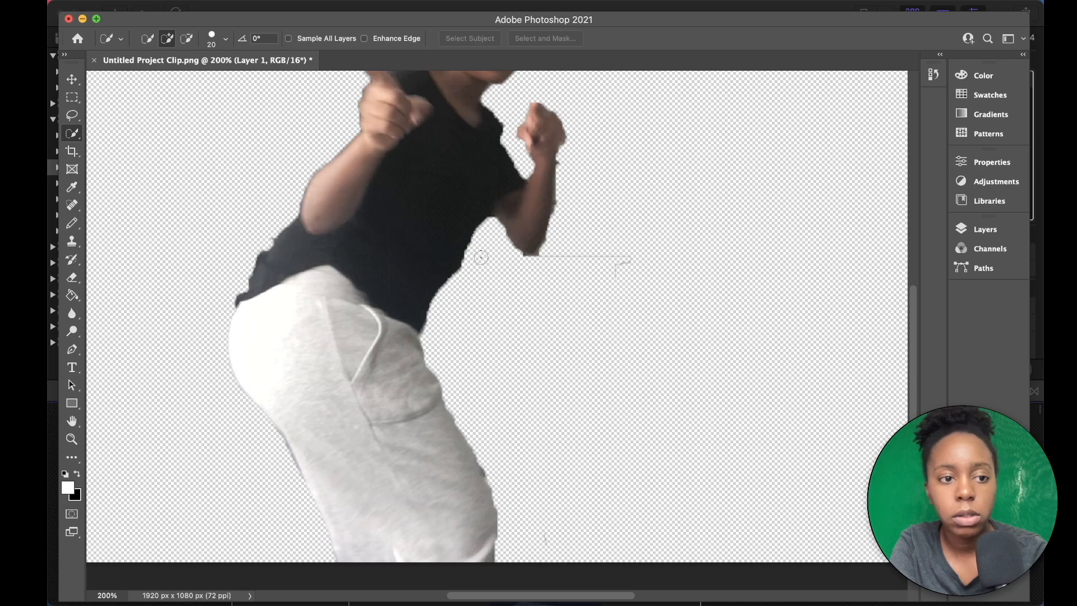
left_click(79, 280)
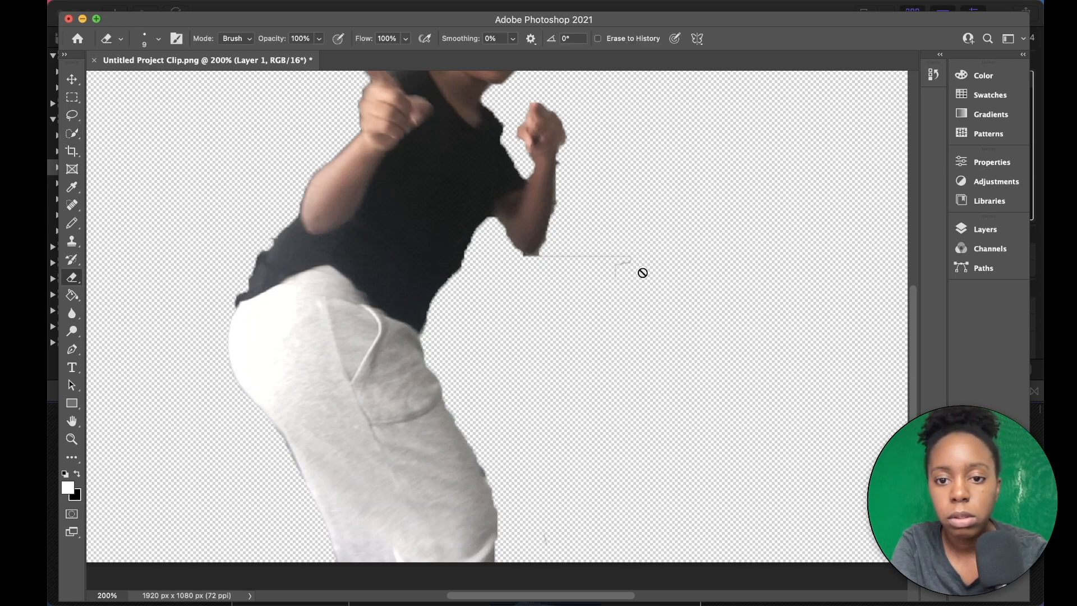
left_click(985, 229)
left_click(834, 304)
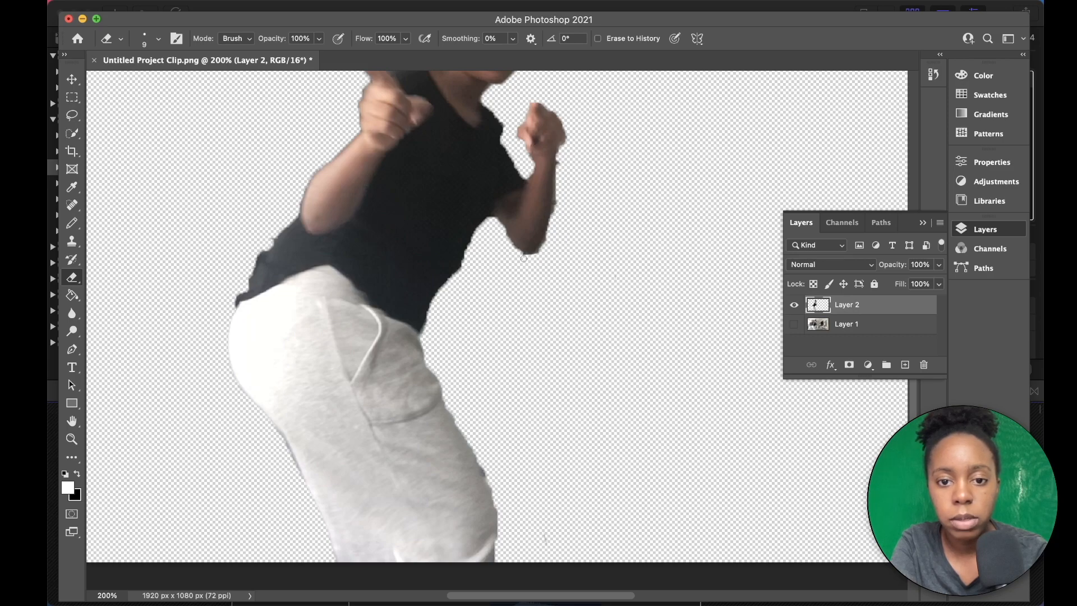
left_click(925, 223)
scroll(868, 254, "up", 6)
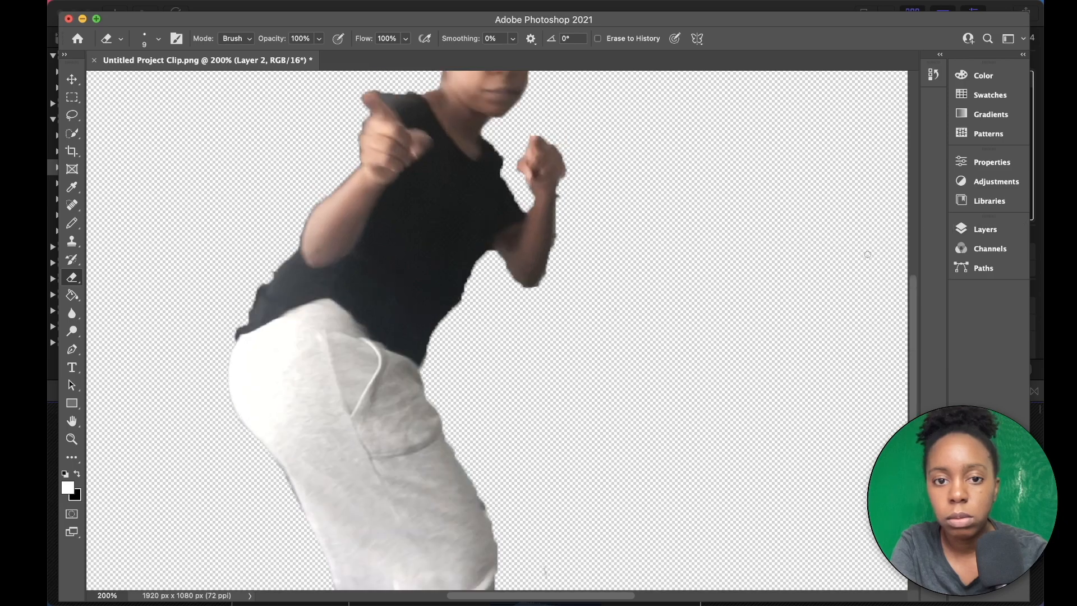
- Export the cutout as a PNG named Untitled Project Clip.png to the Desktop, replacing the existing file
scroll(868, 254, "down", 5)
scroll(868, 255, "down", 3)
scroll(868, 255, "up", 3)
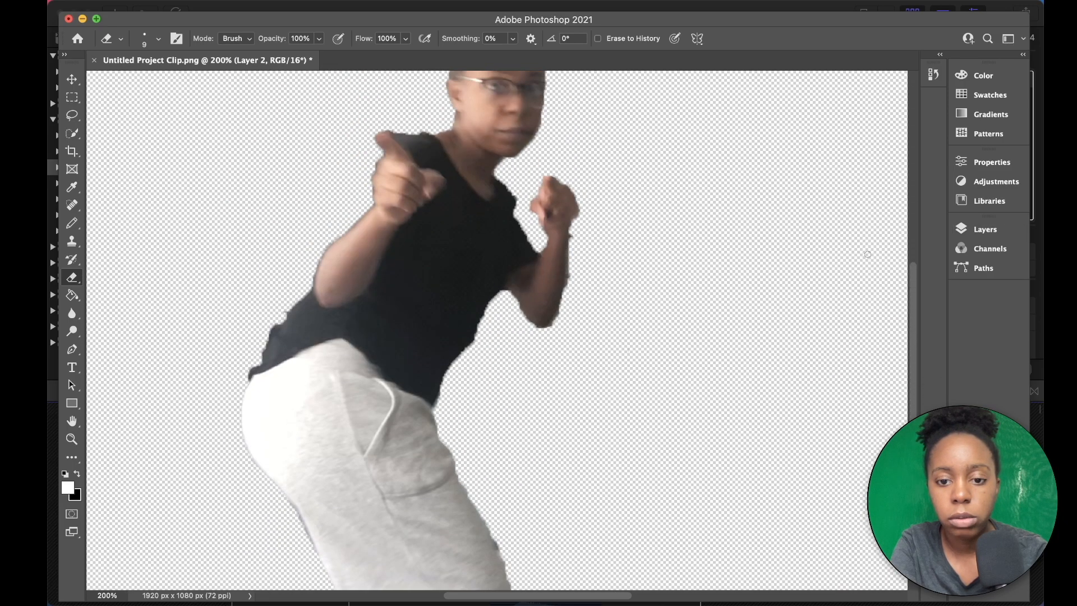
scroll(868, 255, "down", 2)
scroll(867, 255, "right", 3)
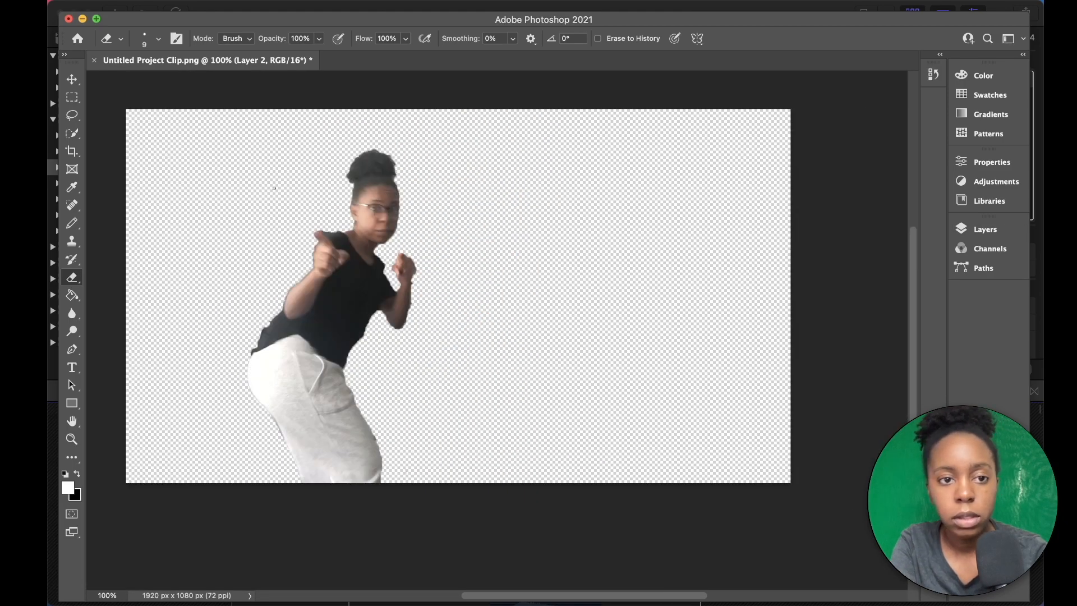
left_click(172, 7)
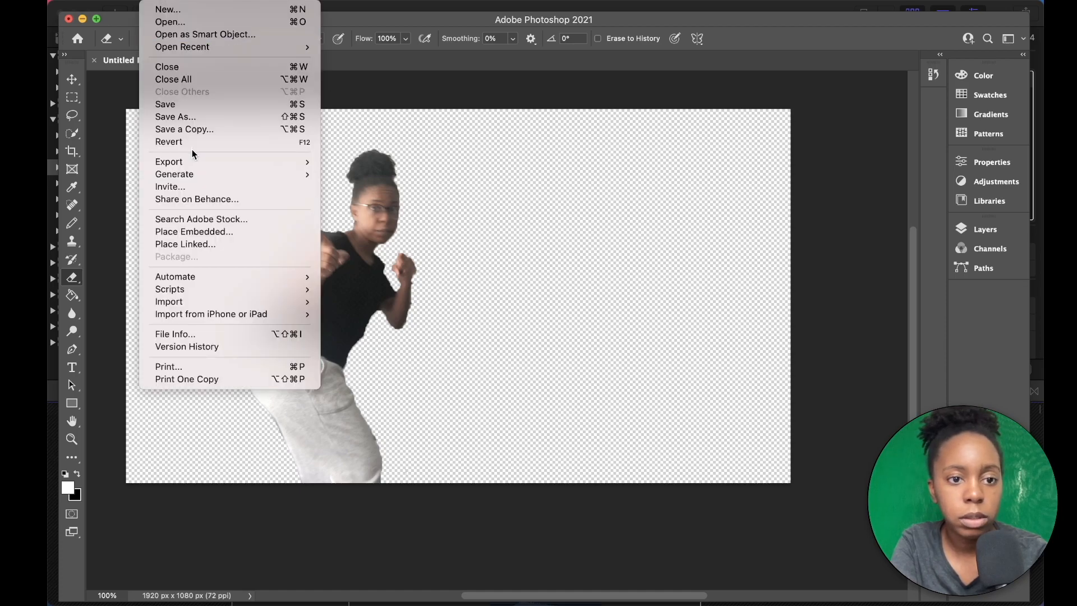
mouse_move(213, 163)
left_click(373, 162)
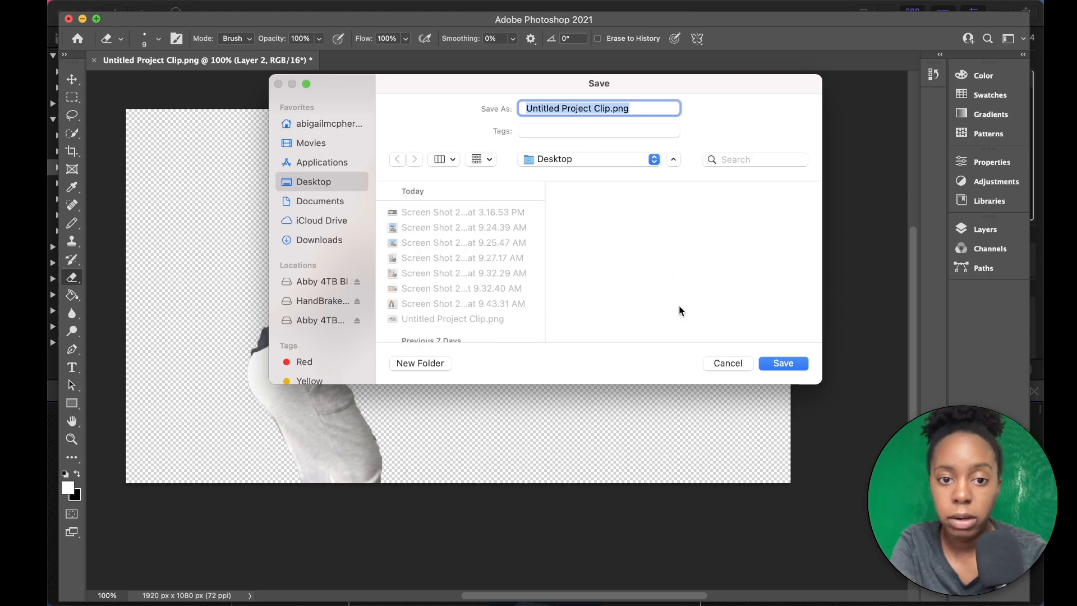
left_click(788, 363)
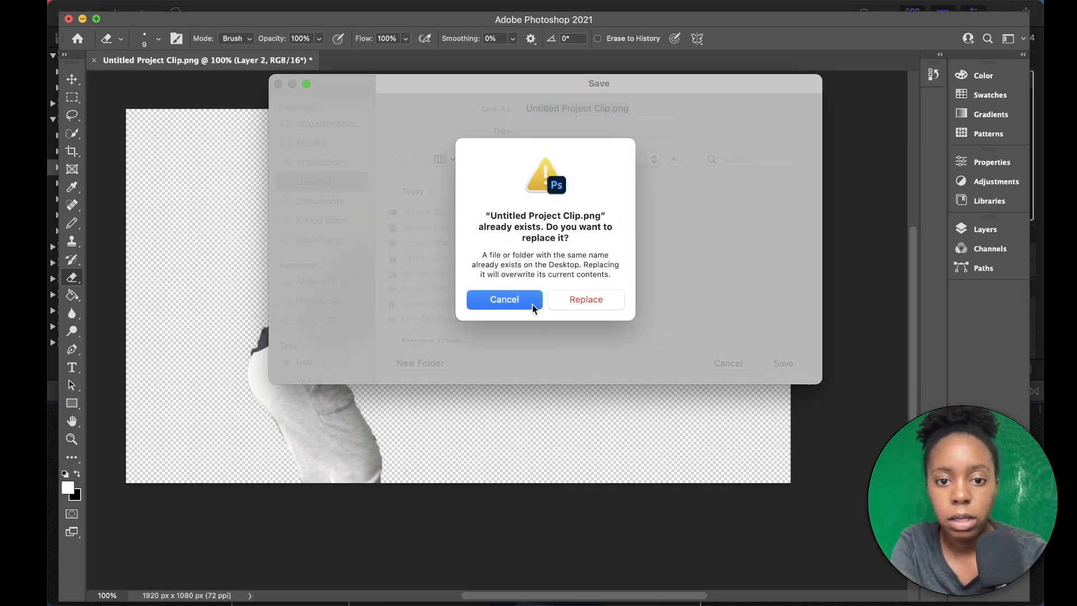
left_click(586, 302)
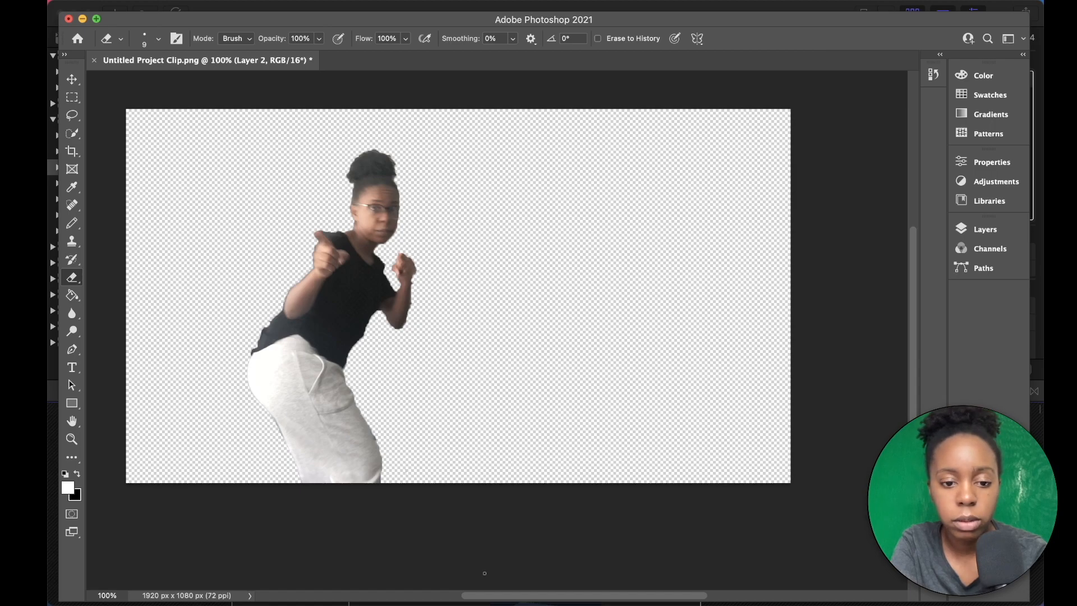
- Switch to Final Cut Pro, enable the disabled cutout clip 1 in the timeline and turn off its Drop Shadow effect
left_click(82, 20)
scroll(360, 506, "down", 1)
scroll(360, 501, "up", 1)
left_click(354, 489)
scroll(355, 490, "up", 3)
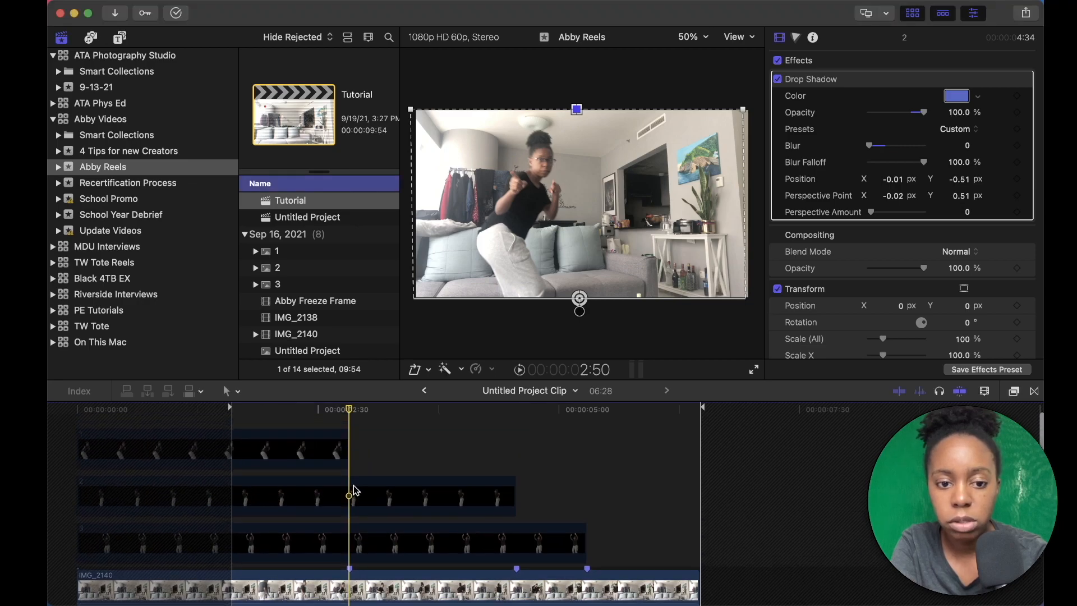
scroll(355, 491, "up", 1)
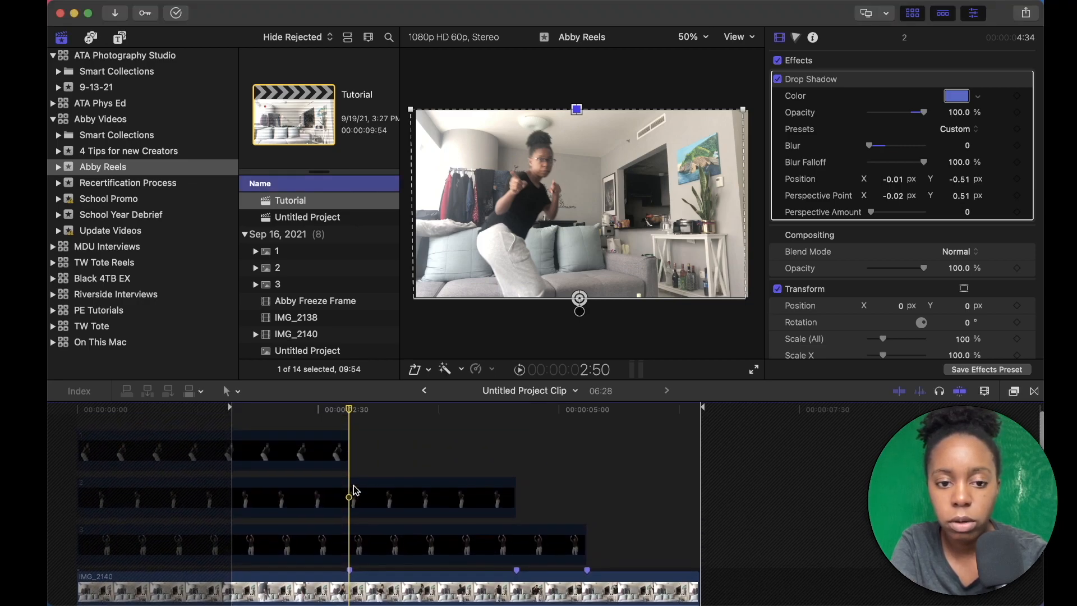
left_click(326, 463)
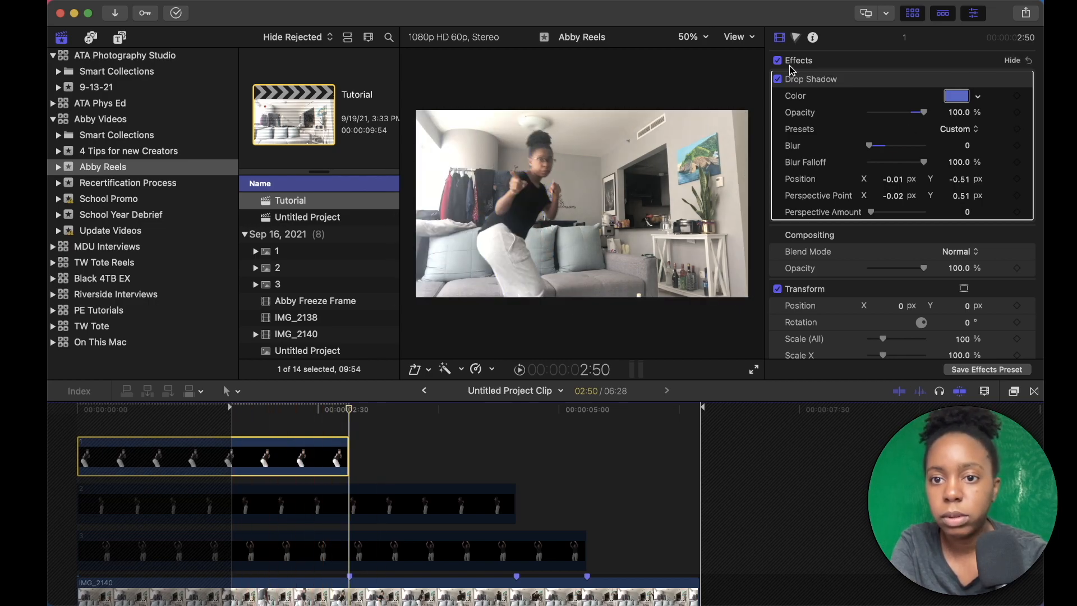
left_click(778, 79)
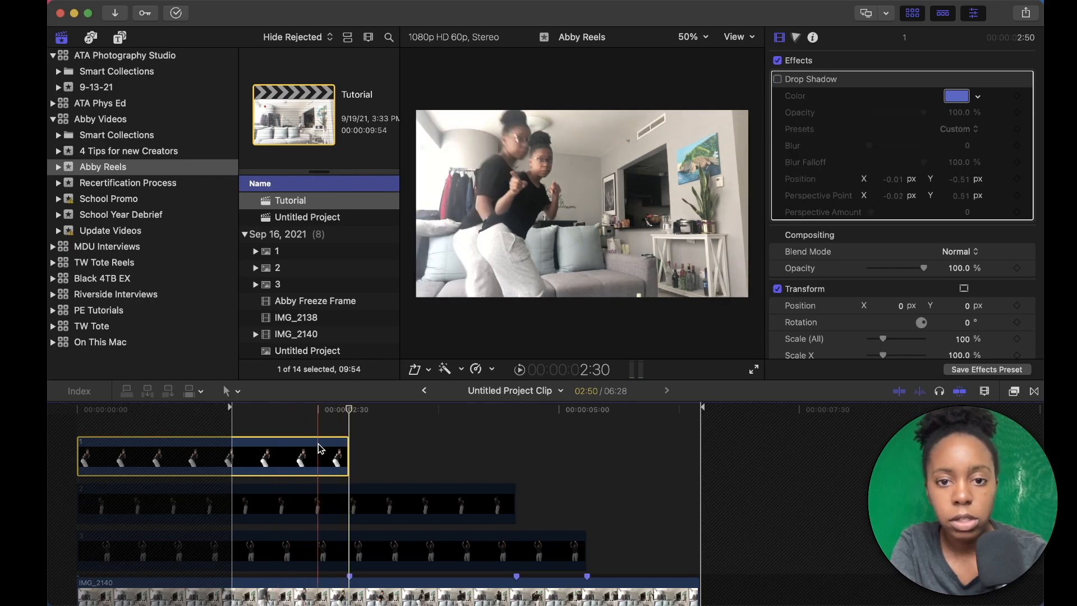
- Temporarily disable the IMG_2140 clip to view cutout clip 1 on its own, and re-enable it
scroll(298, 555, "down", 2)
left_click(296, 573)
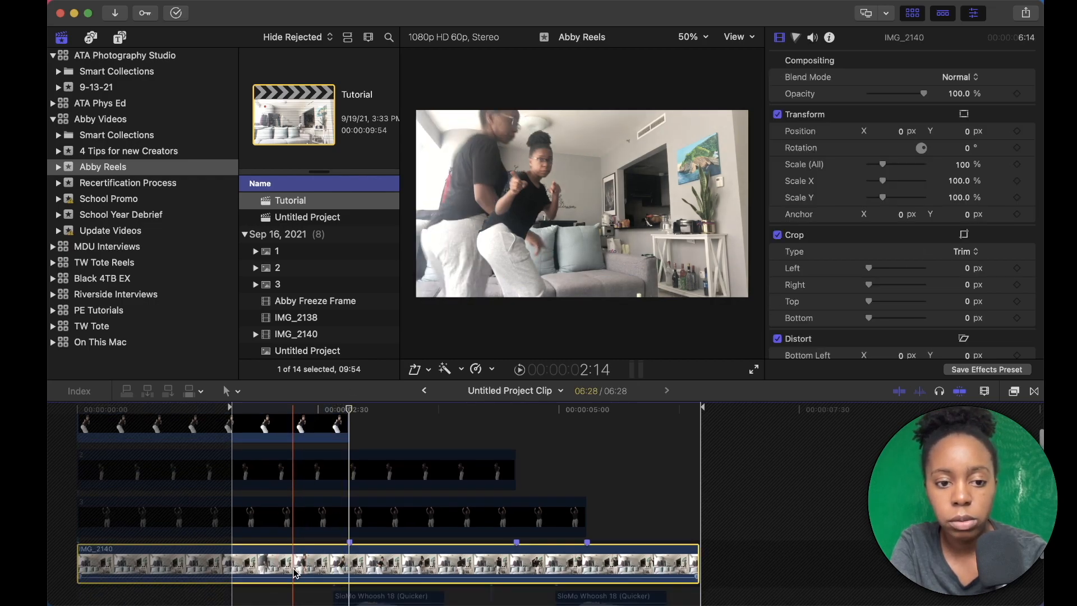
scroll(296, 561, "up", 2)
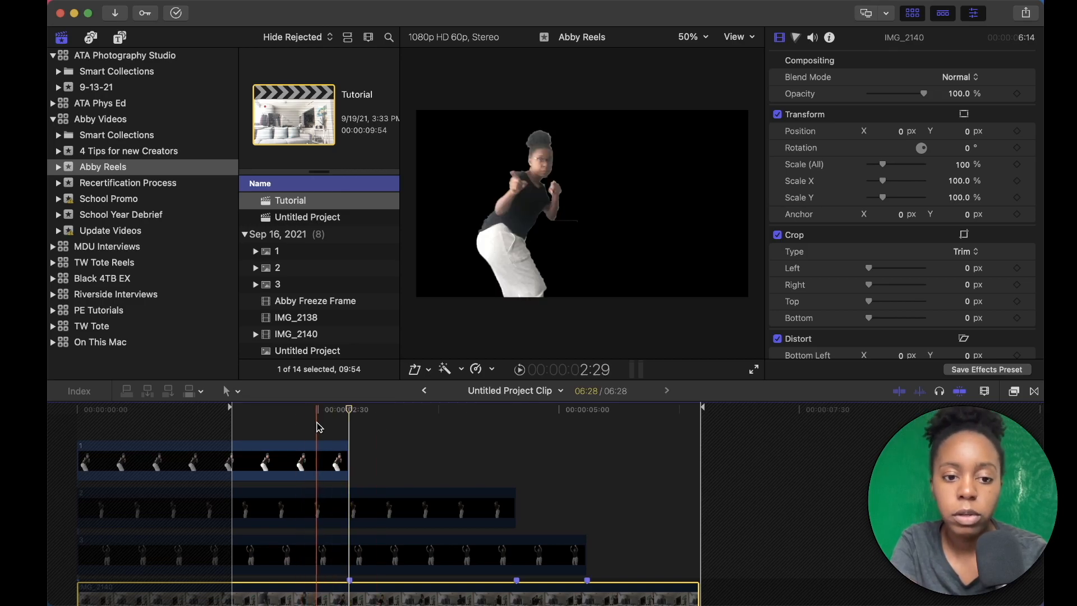
scroll(350, 526, "down", 2)
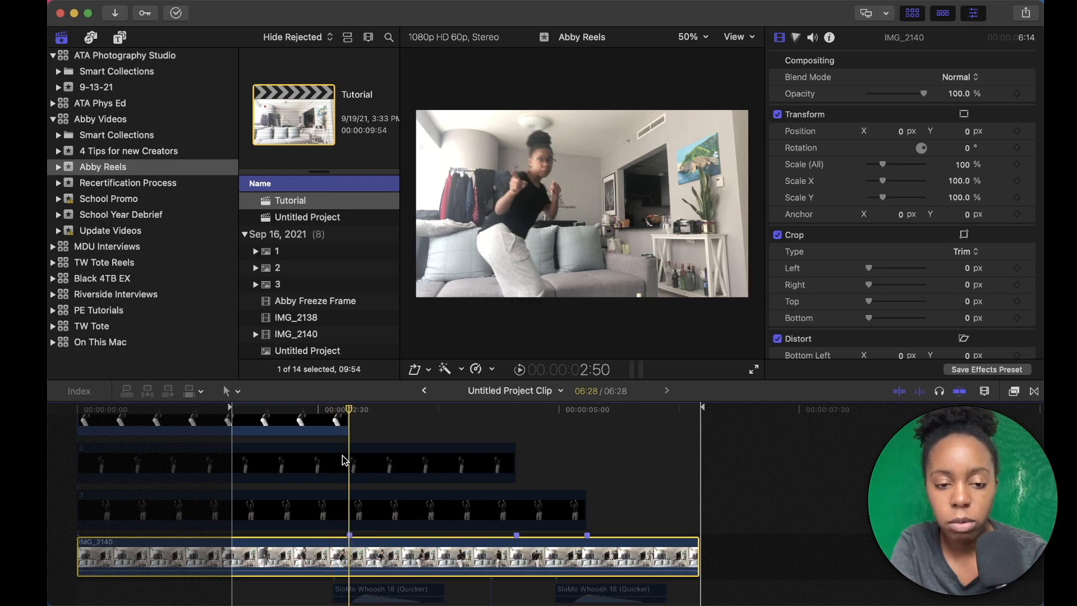
- Enable the disabled cutout clips 2 and 3 above IMG_2140
scroll(345, 460, "up", 1)
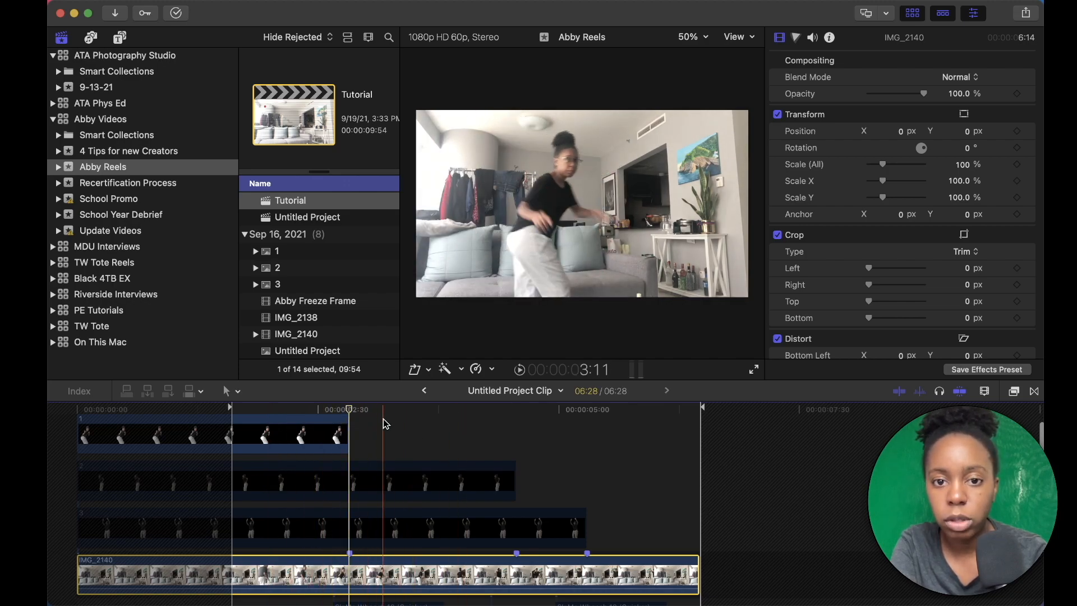
left_click(354, 482)
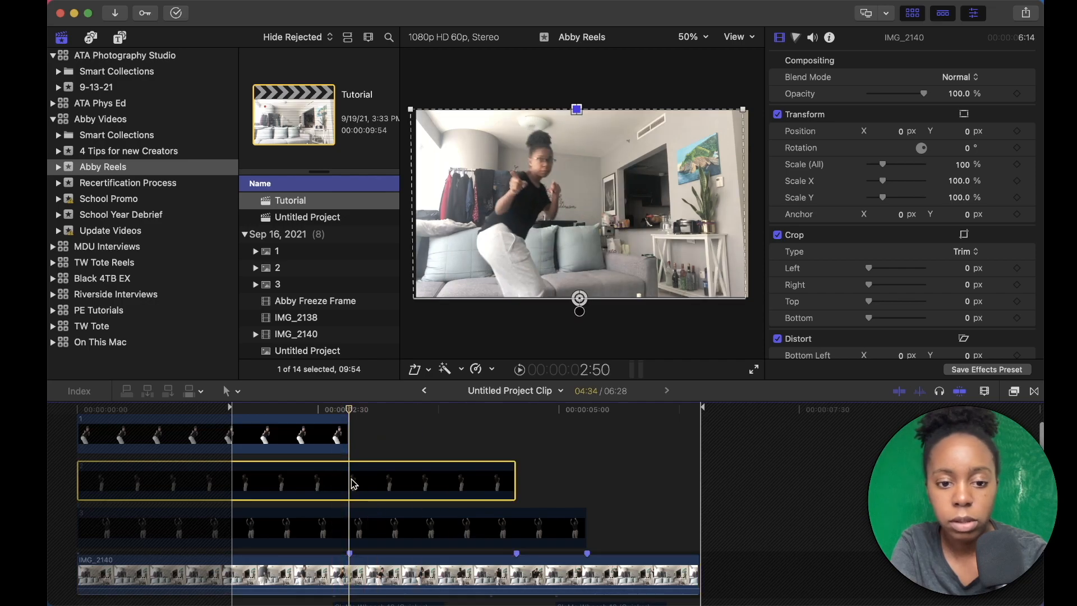
left_click(358, 524)
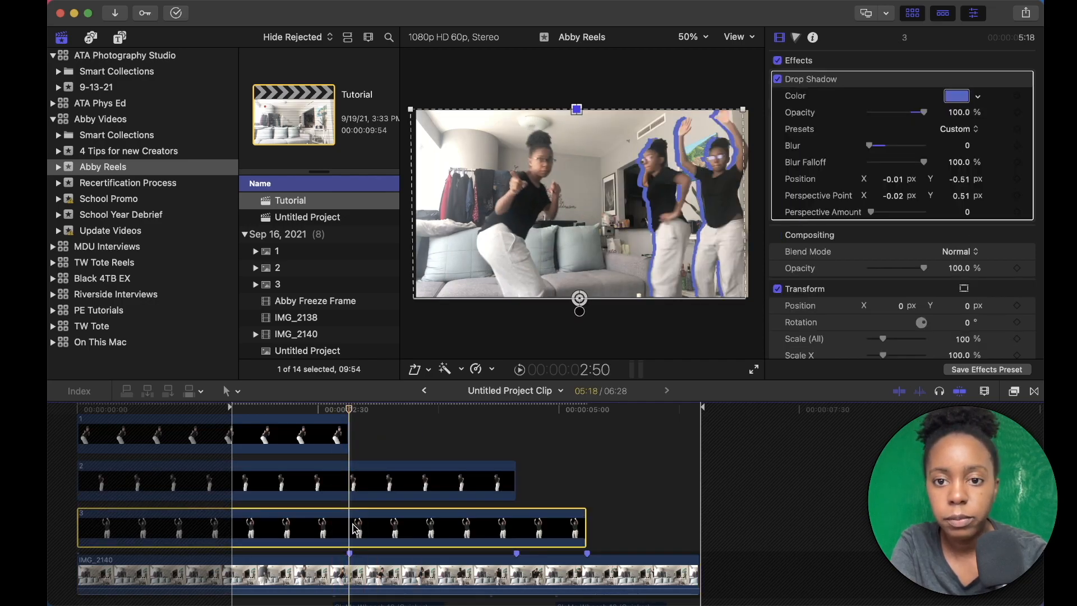
- Turn off the Drop Shadow effect on cutout clips 2 and 3 and play through the timeline
scroll(359, 522, "up", 2)
left_click(357, 508)
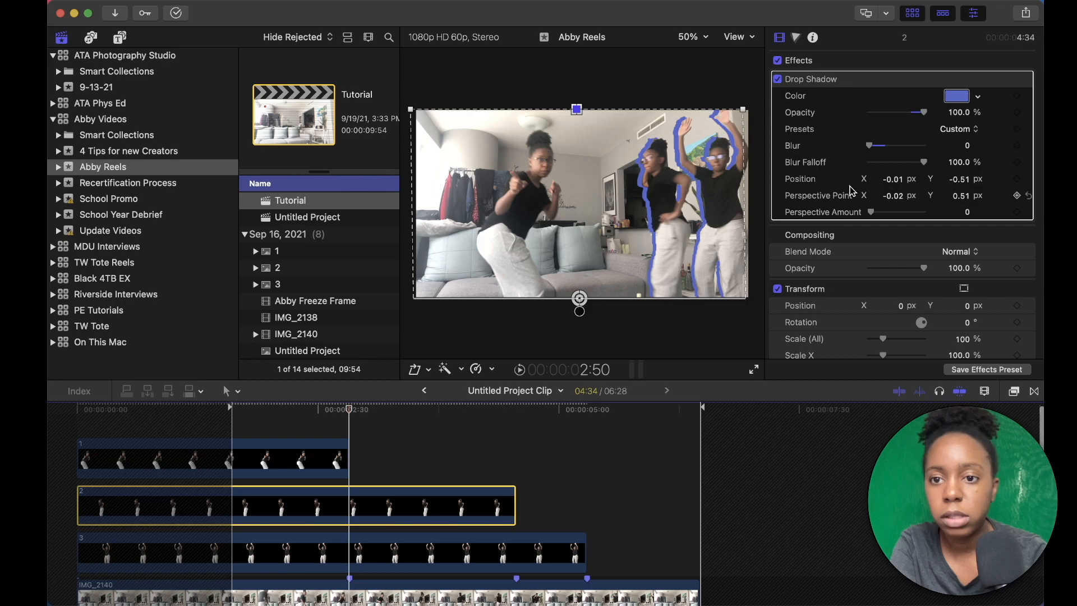
left_click(778, 79)
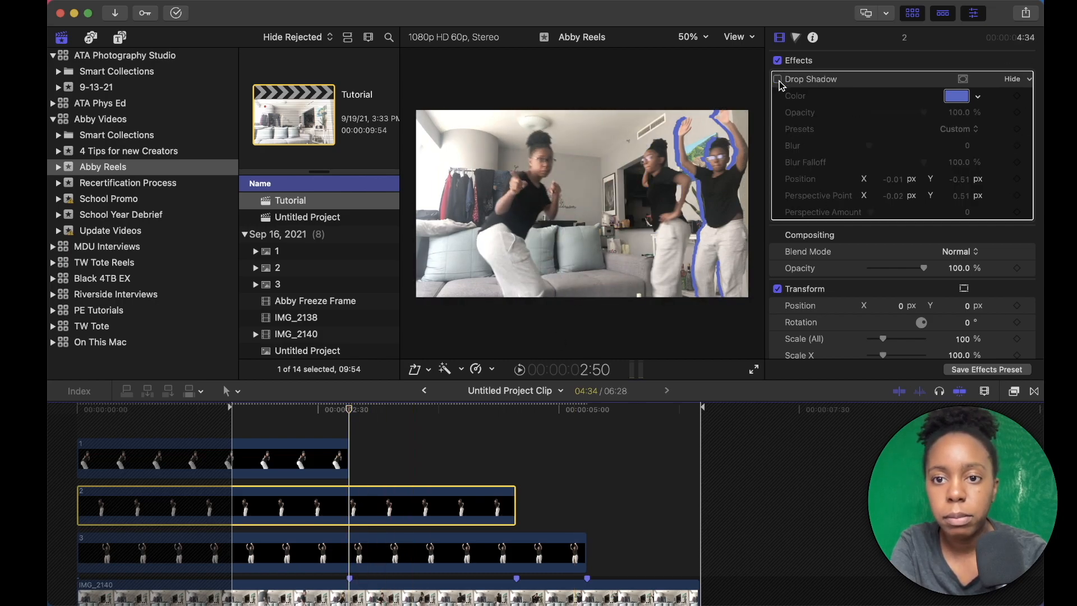
scroll(354, 415, "up", 3)
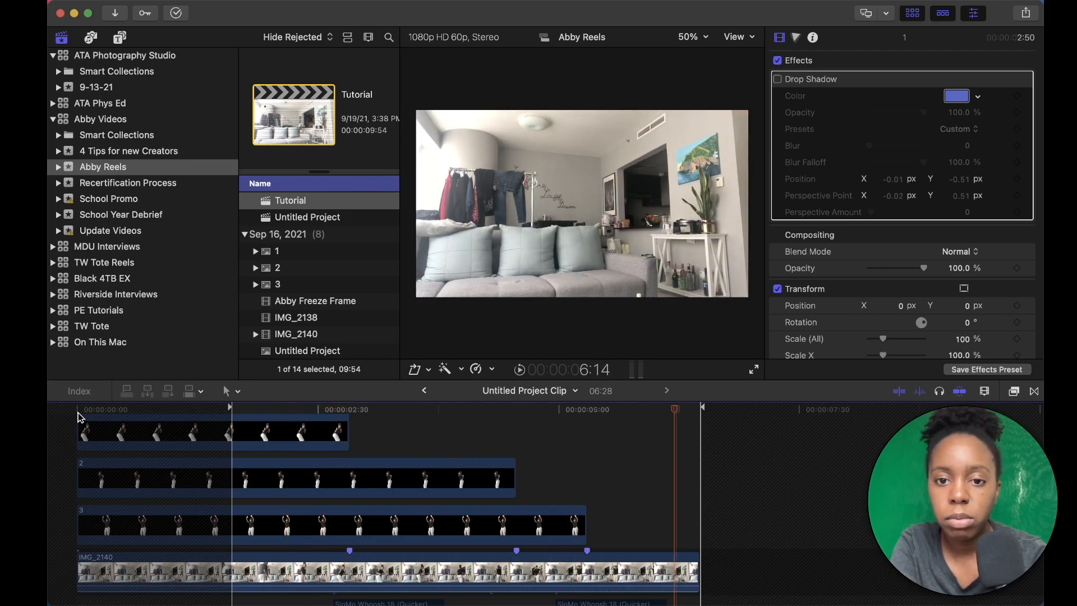
key("space")
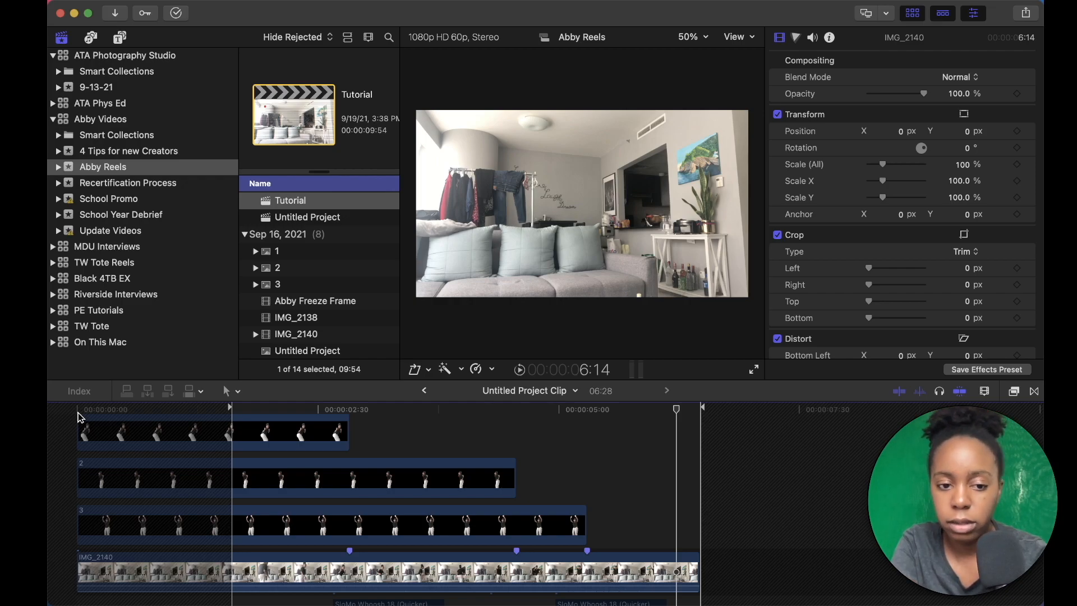
- Search the effects for "drop" and turn the Drop Shadow effect back on for cutout clip 1
left_click(246, 437)
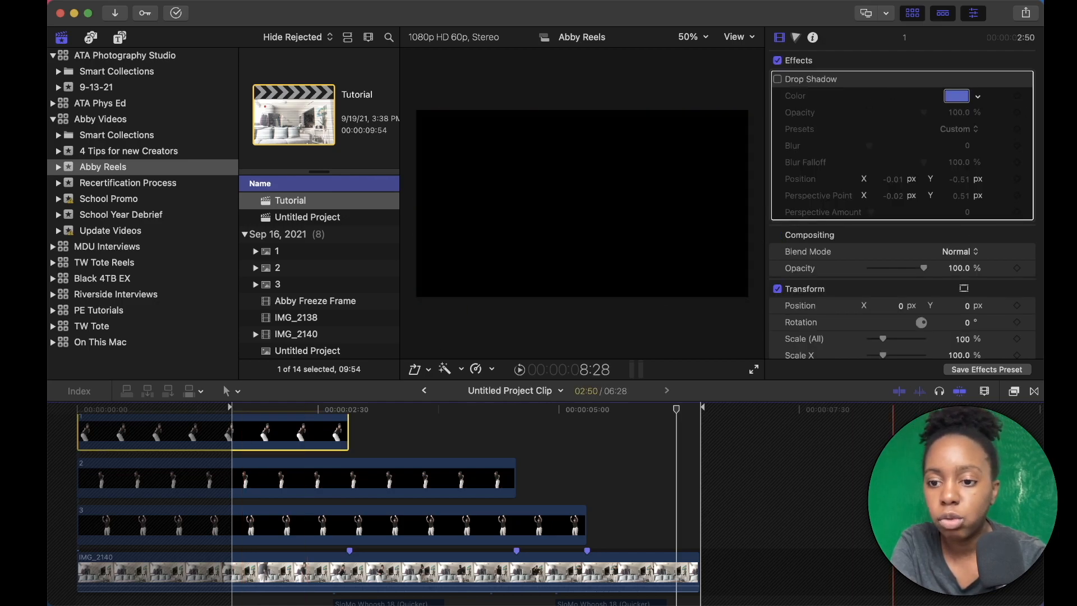
left_click(1016, 393)
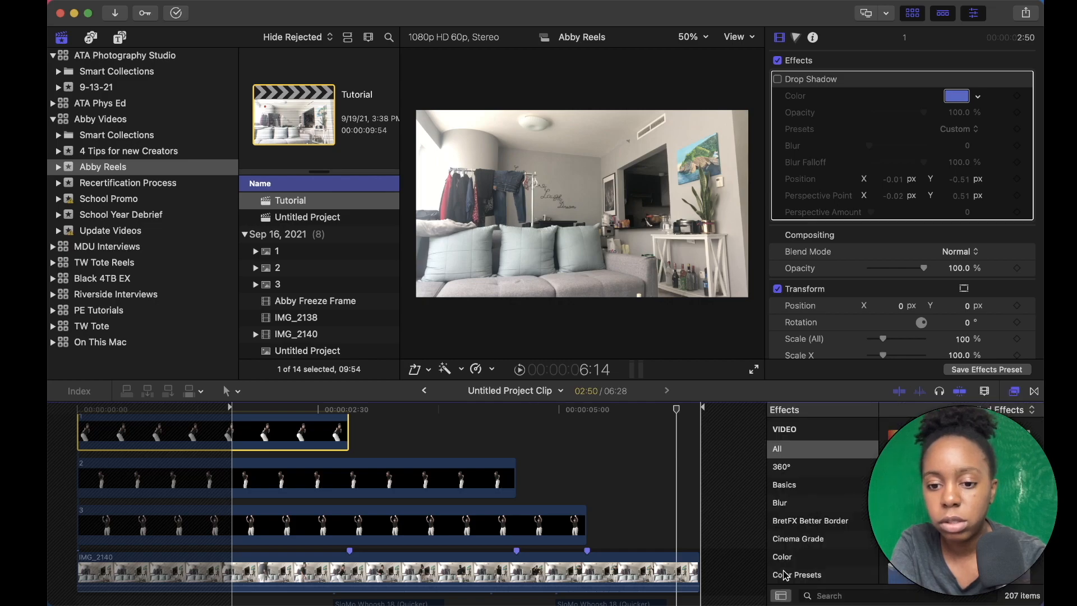
left_click(823, 596)
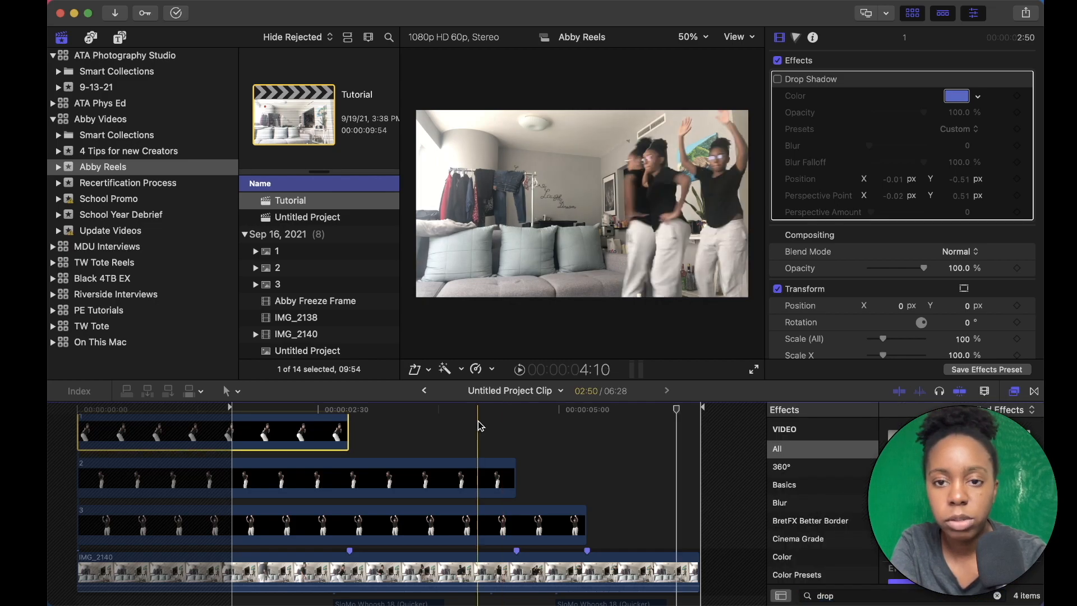
left_click(777, 79)
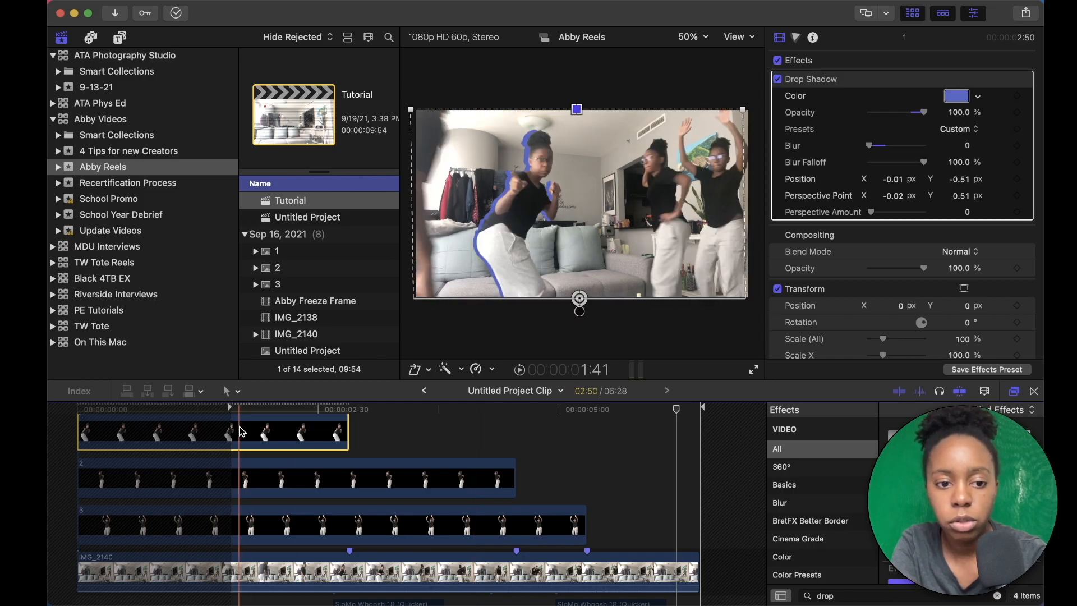
scroll(264, 430, "up", 2)
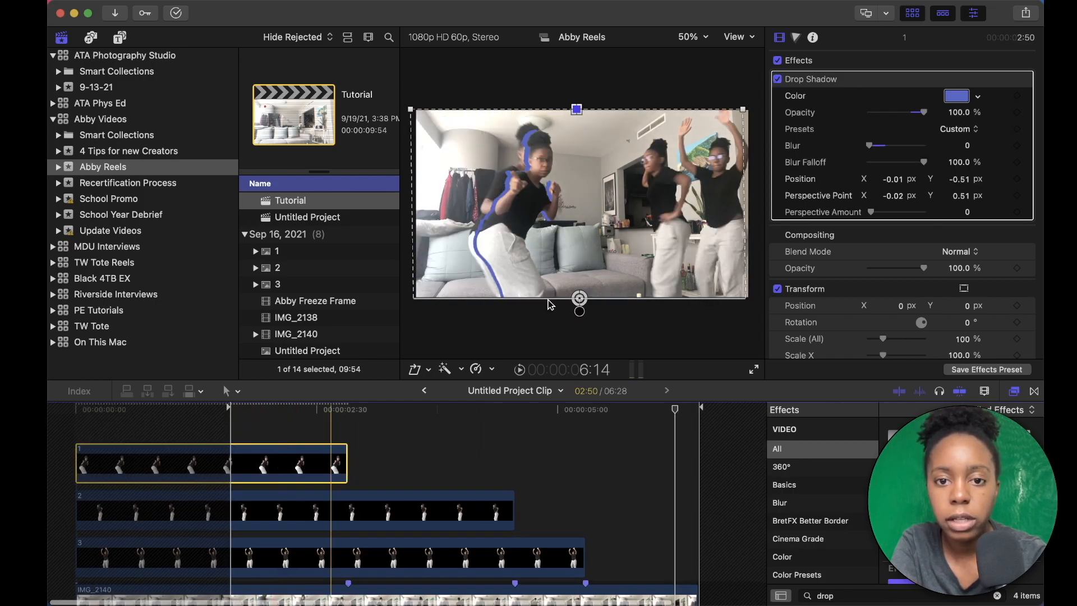
- Turn the Drop Shadow effect back on for cutout clips 2 and 3
left_click(281, 435)
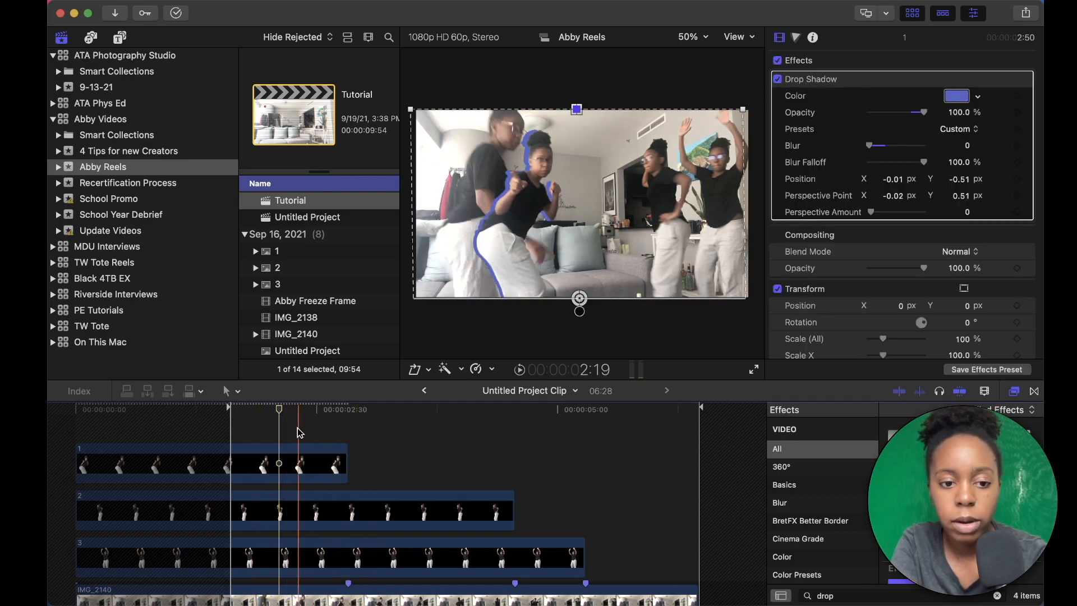
left_click(349, 511)
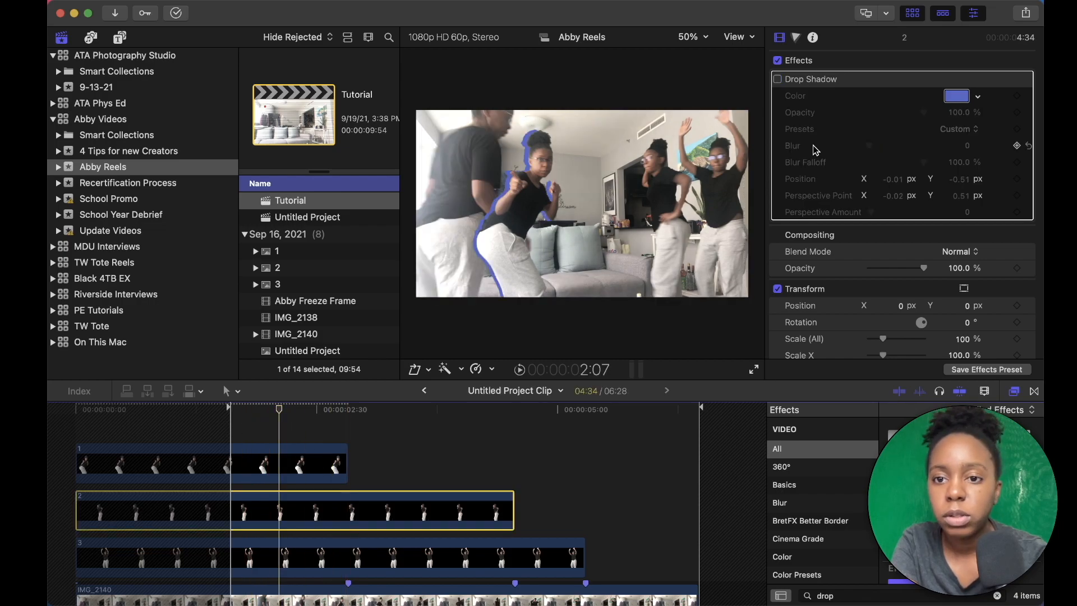
left_click(466, 559)
left_click(778, 79)
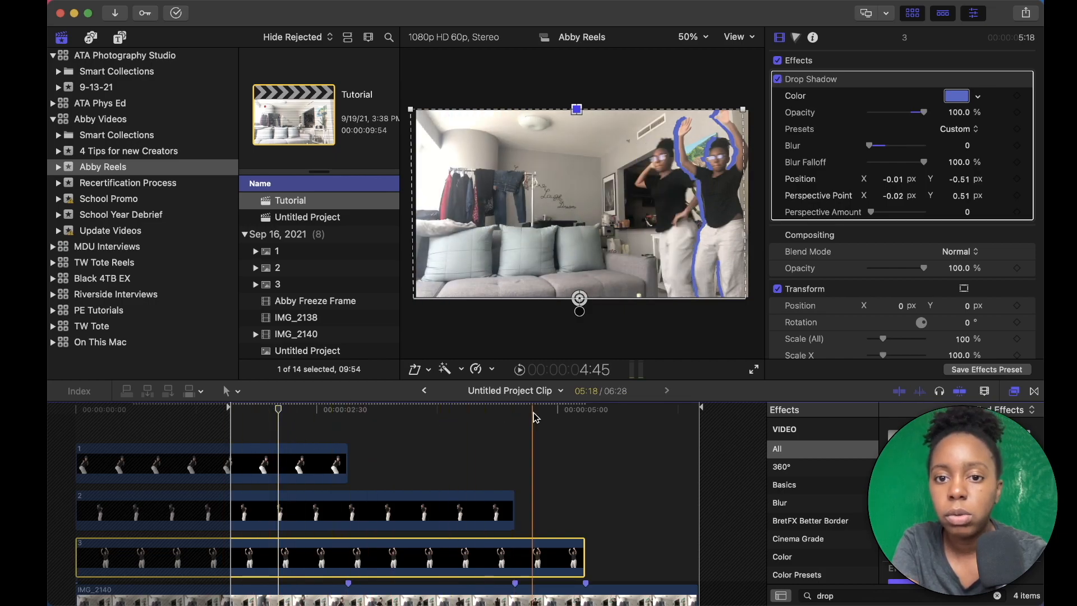
- Enable the three SloMo Whoosh 18 (Quicker) sound clips beneath IMG_2140 and return to the Untitled Project timeline
scroll(578, 415, "down", 2)
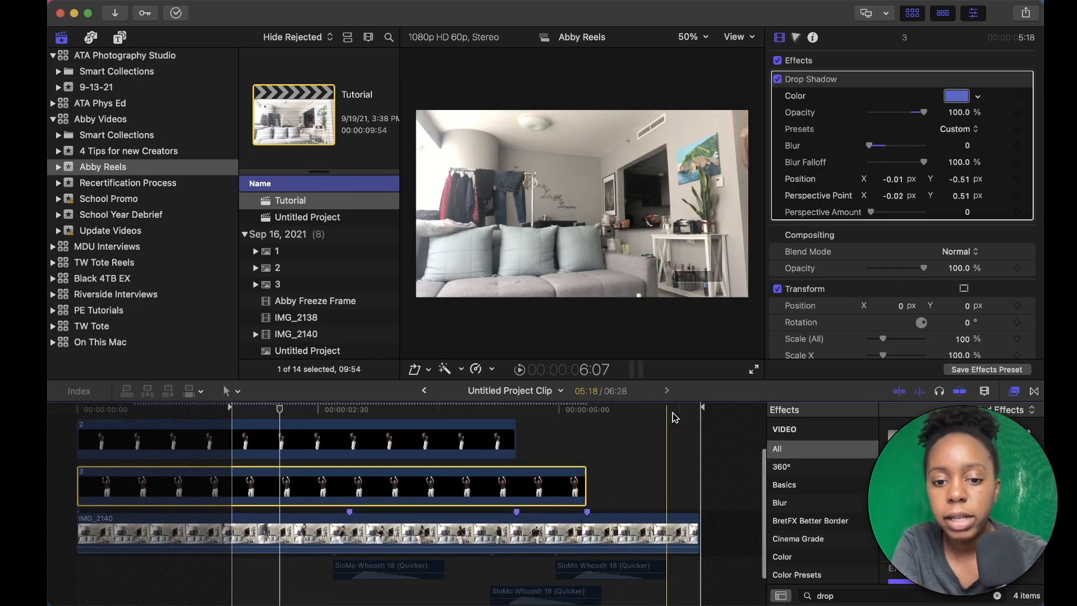
scroll(598, 434, "down", 2)
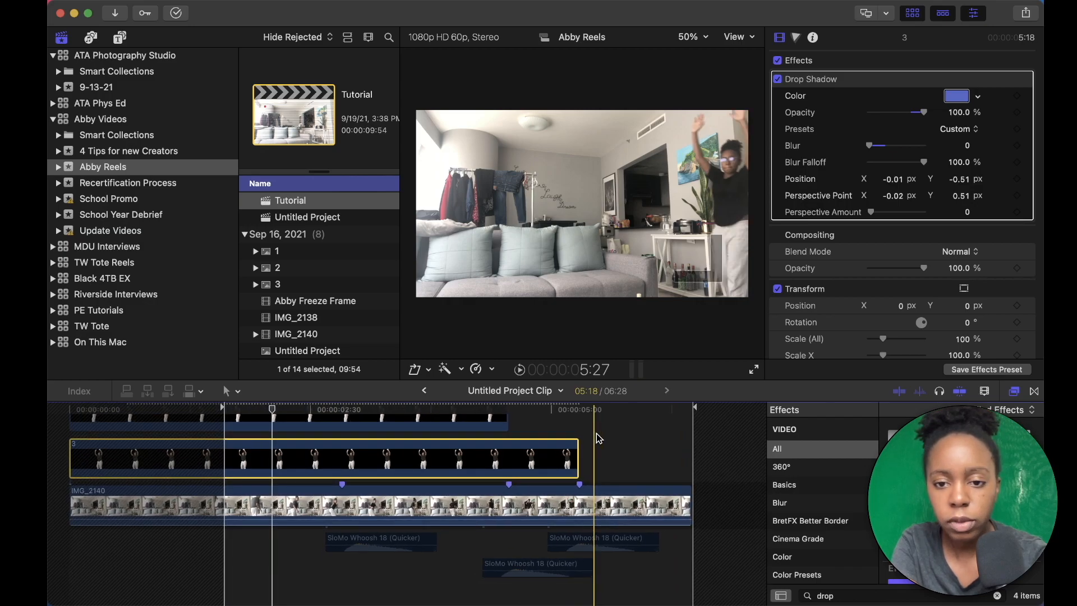
scroll(598, 437, "down", 1)
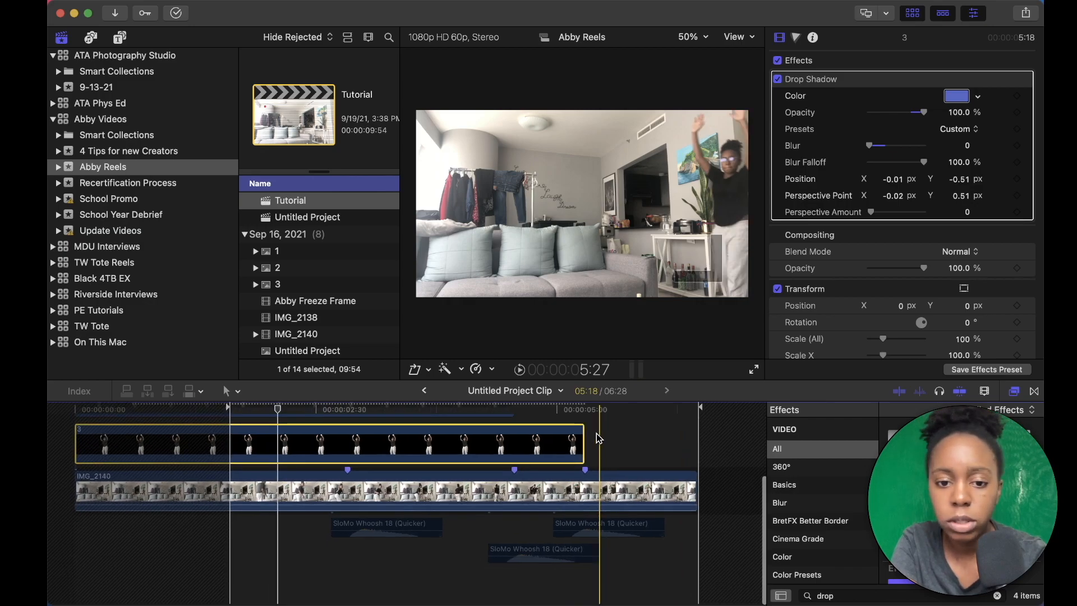
left_click(376, 531)
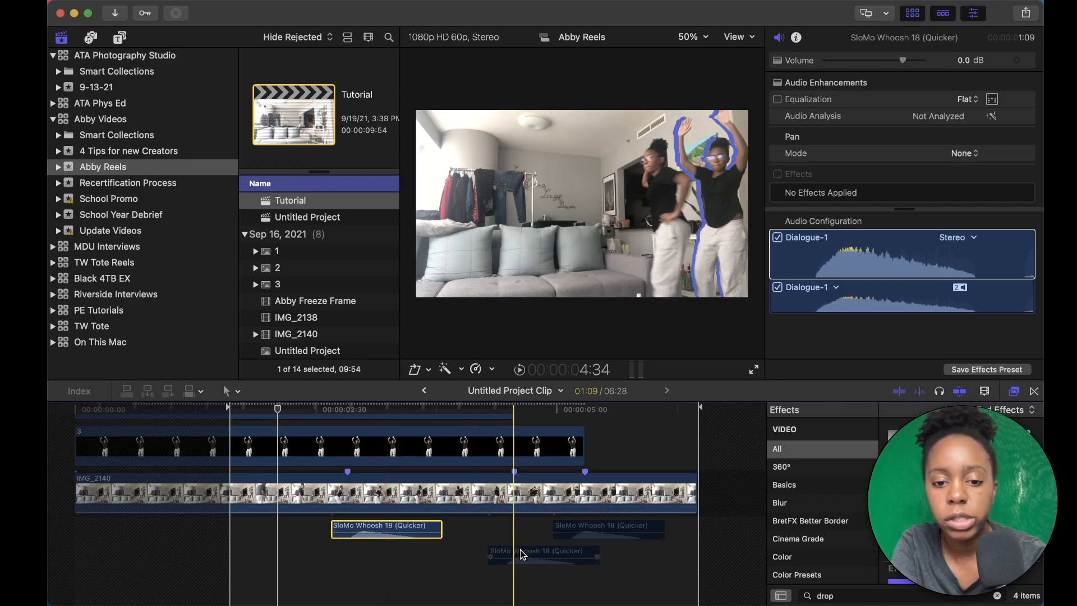
left_click(537, 550)
left_click(606, 529)
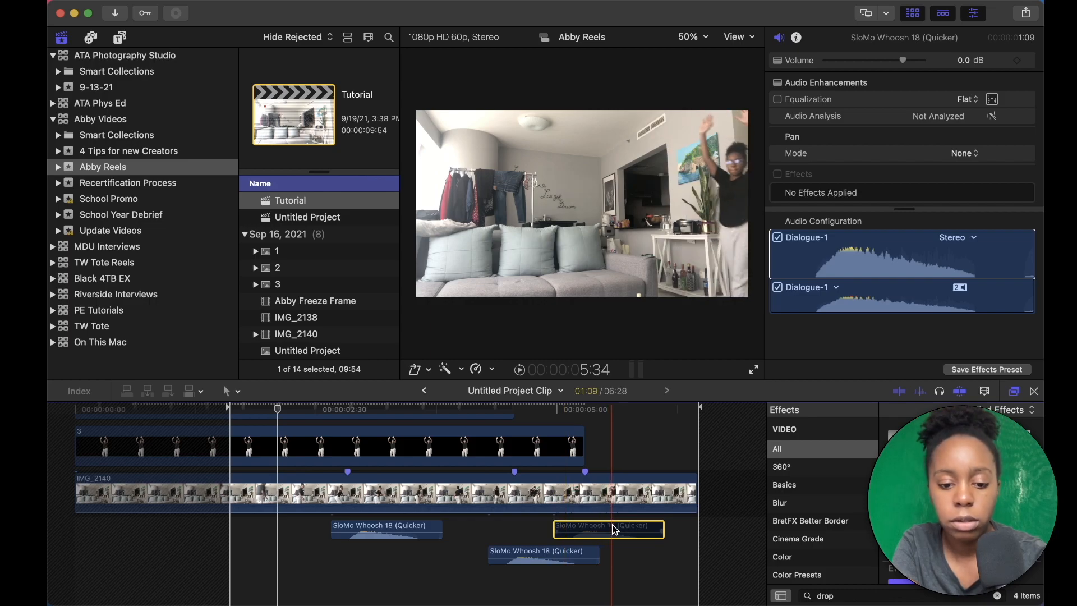
scroll(289, 449, "up", 3)
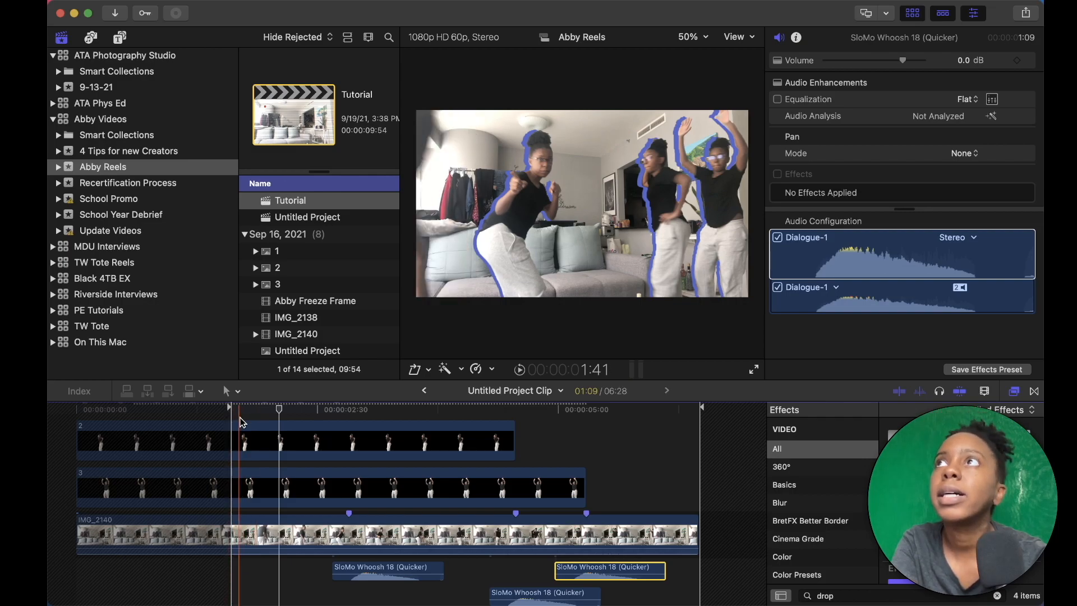
left_click(425, 392)
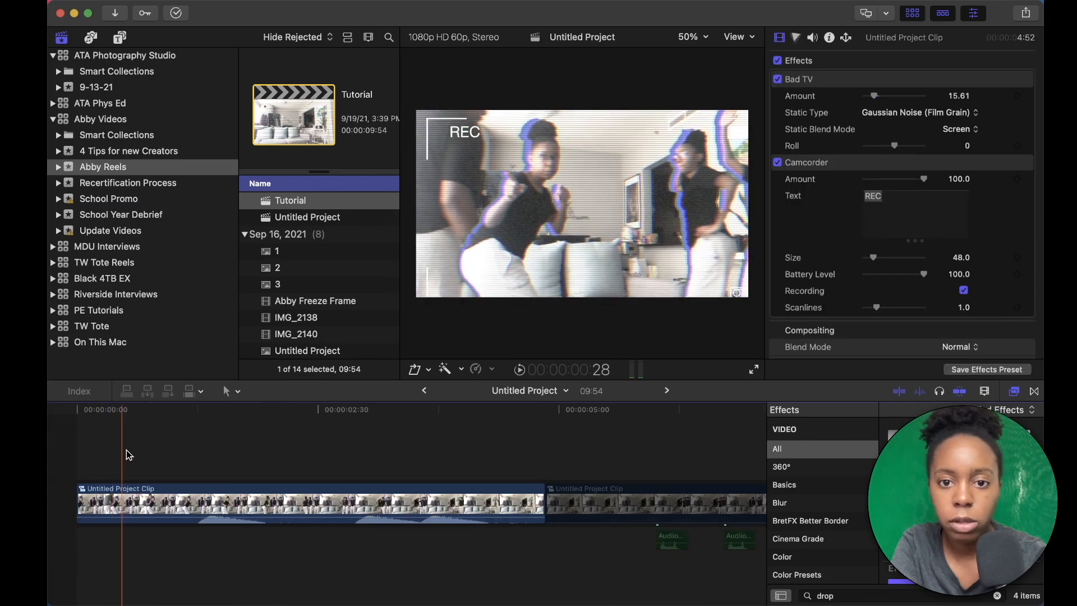
- Compare the first Untitled Project Clip with its Bad TV and Camcorder effects off and on, and close its video animation
left_click(275, 502)
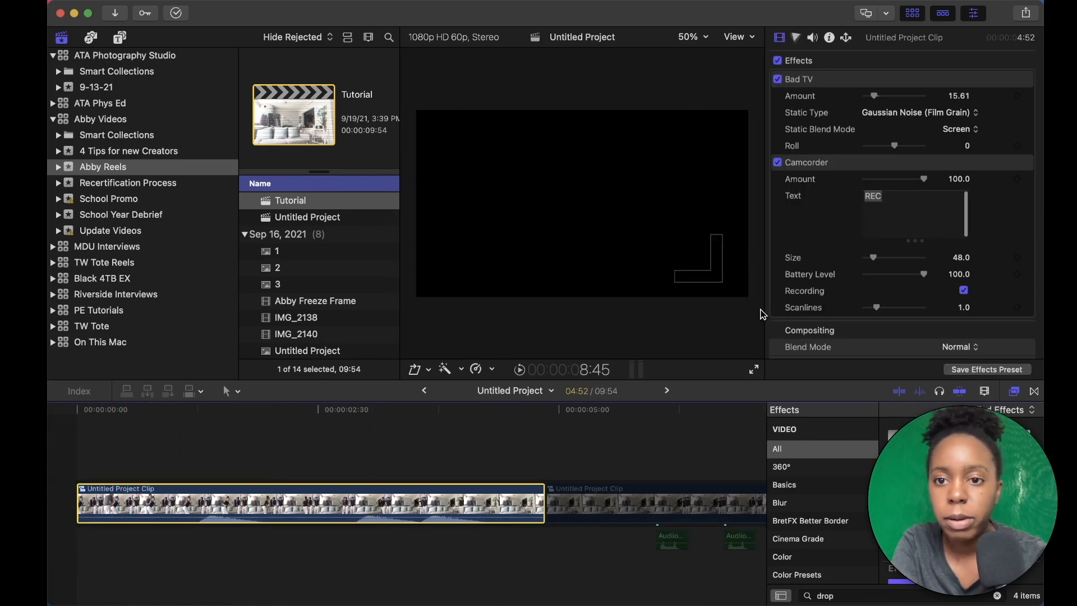
left_click(211, 413)
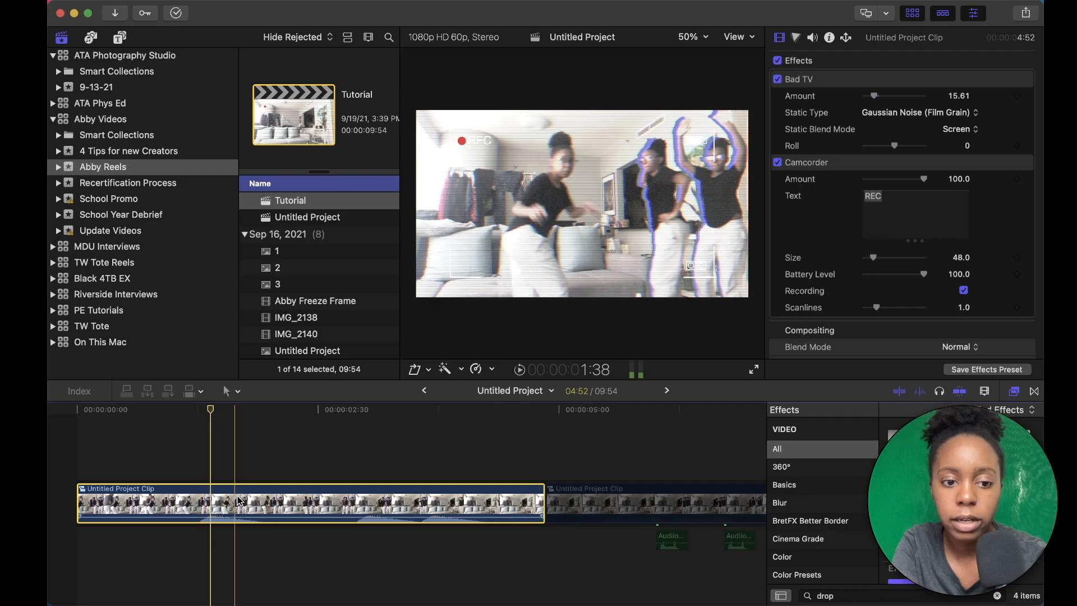
left_click(778, 80)
left_click(778, 80)
left_click(778, 165)
left_click(778, 165)
left_click(778, 165)
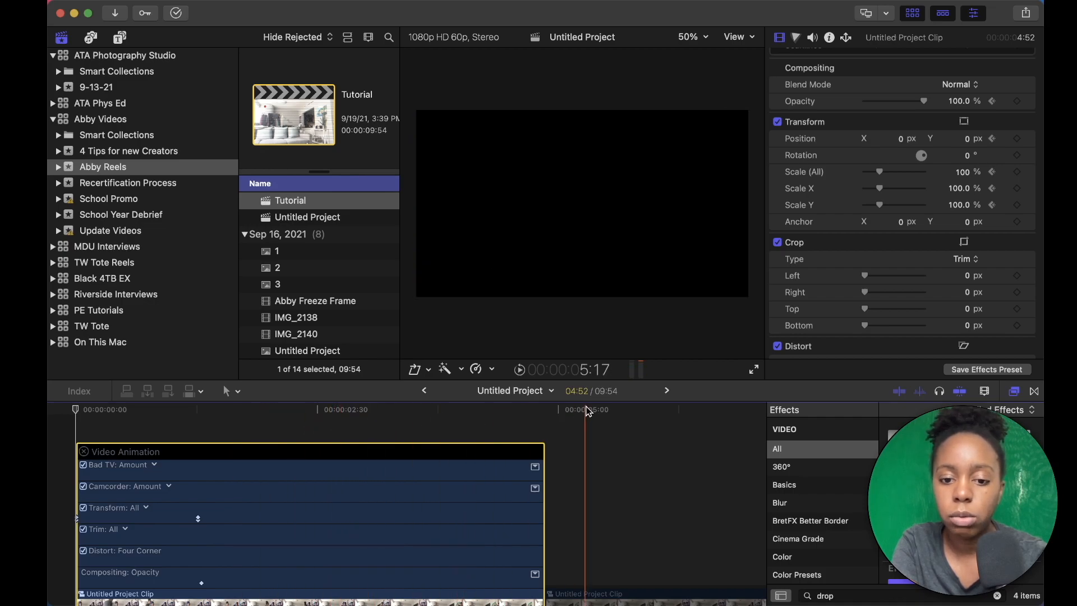
left_click(81, 452)
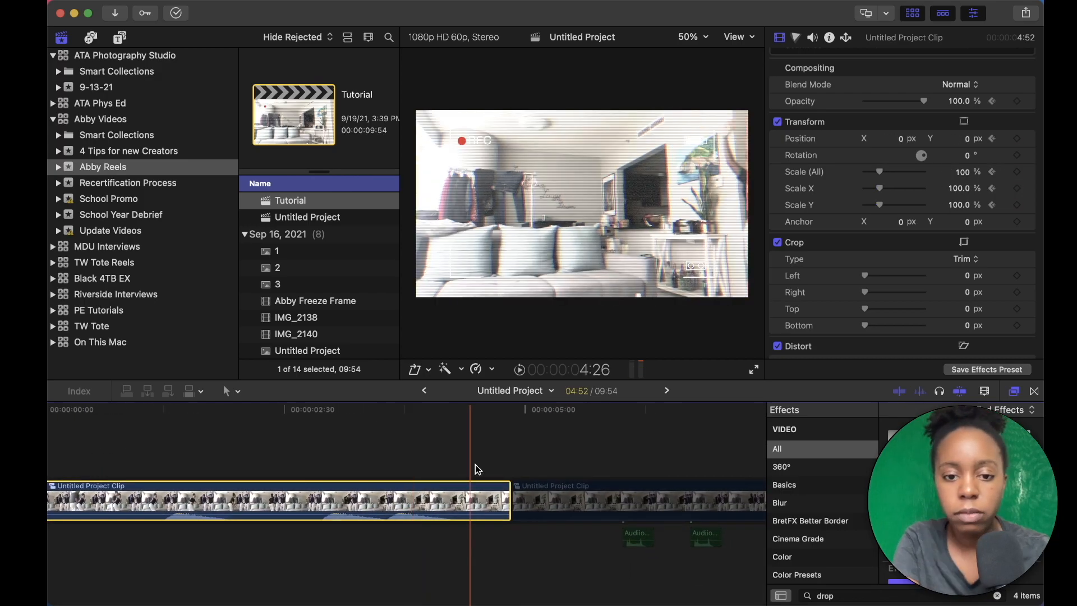
- Enable the second Untitled Project Clip and look over its retiming options without applying any
scroll(478, 443, "right", 2)
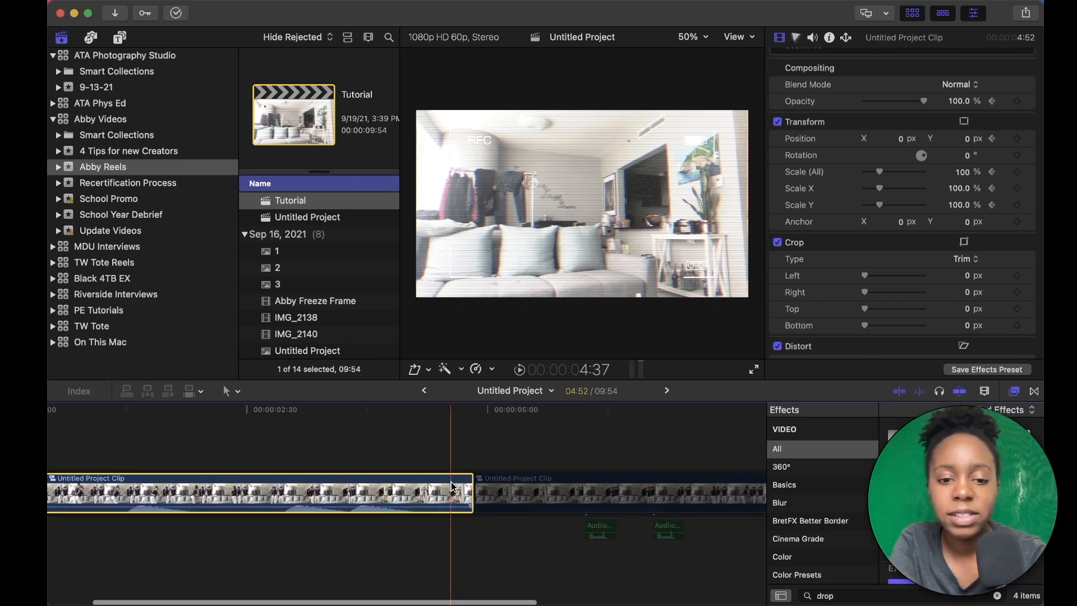
left_click(506, 492)
scroll(434, 501, "right", 3)
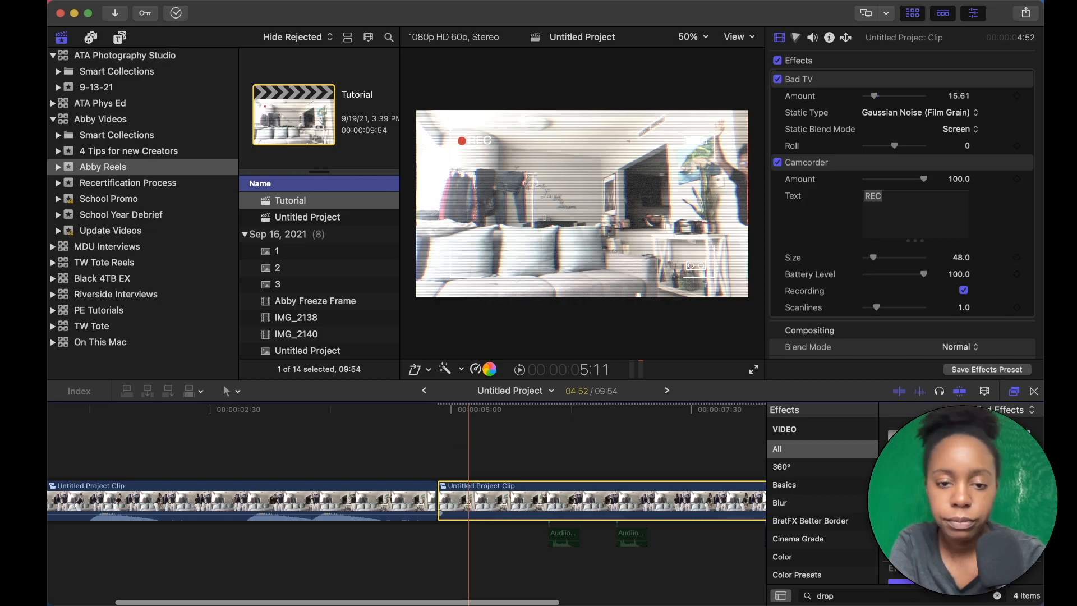
left_click(490, 369)
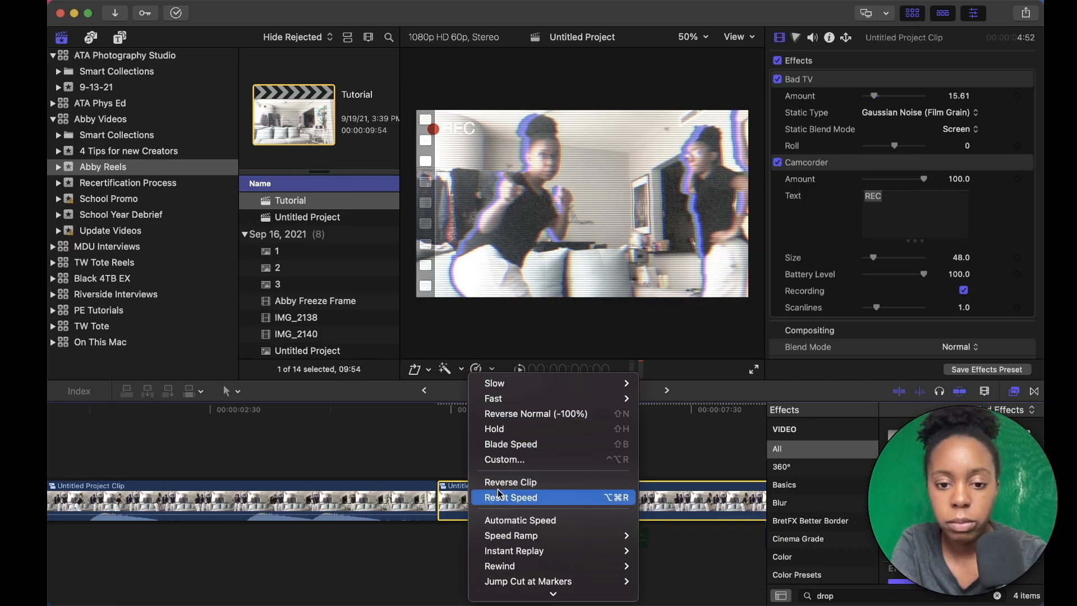
left_click(418, 466)
scroll(415, 465, "right", 2)
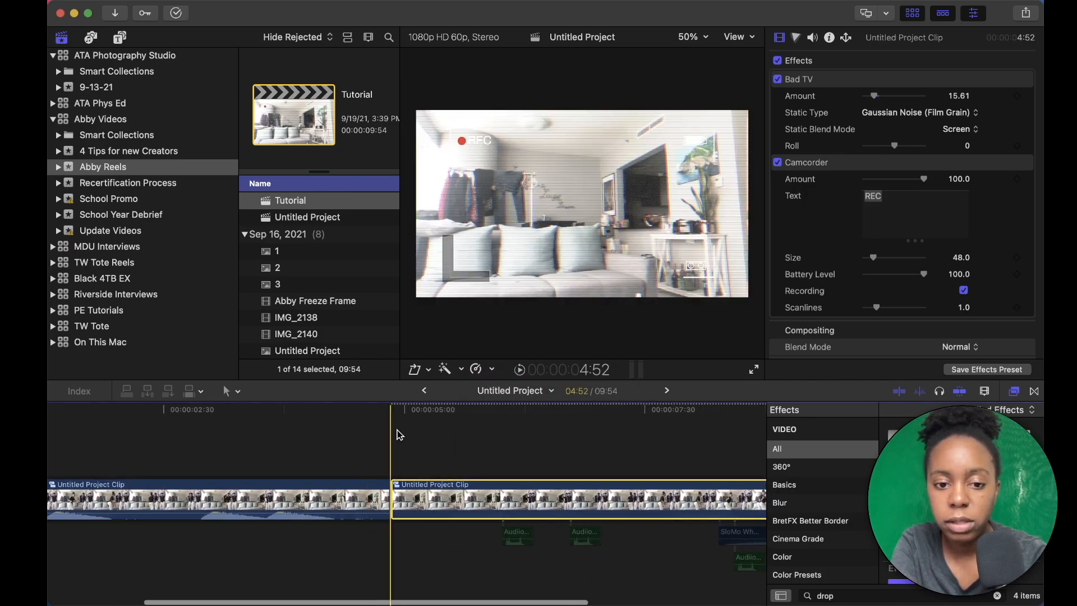
- Enable the three Audiio sound clips and the SloMo Whoosh 17 (Quick) clip beneath the second Untitled Project Clip, and skim through that section
left_click(523, 534)
left_click(587, 534)
scroll(601, 532, "right", 4)
left_click(645, 528)
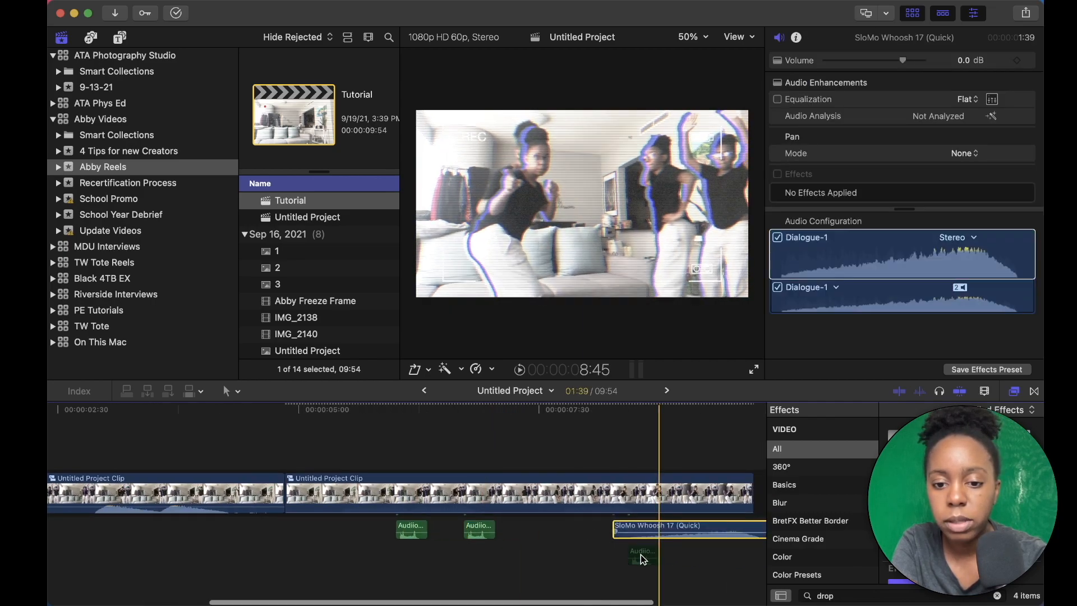
left_click(643, 554)
left_click_drag(291, 448, 583, 438)
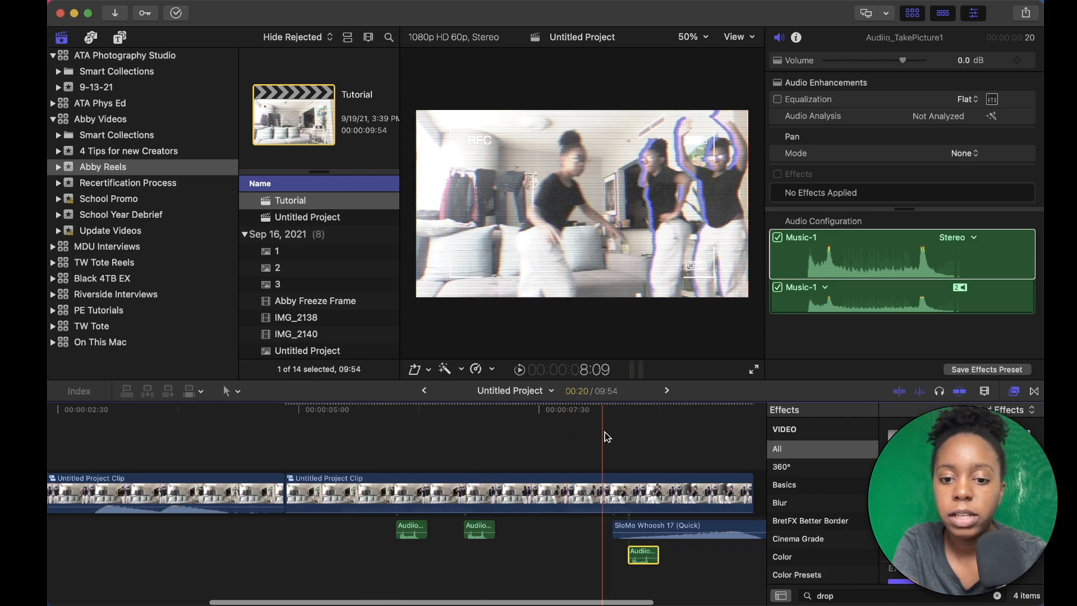
scroll(682, 435, "right", 3)
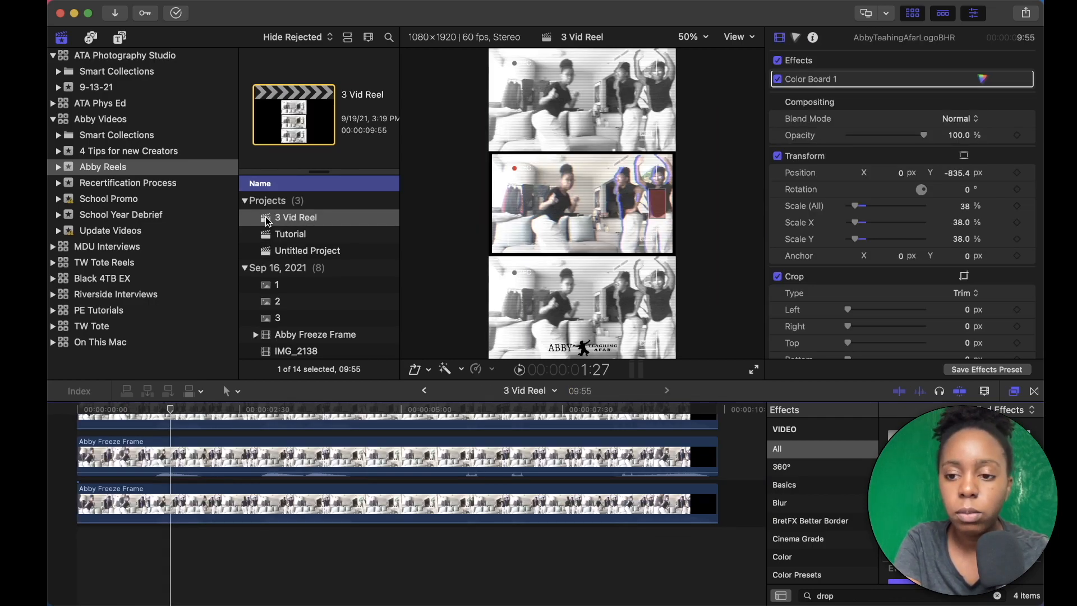
- In the 3 Vid Reel project, disable the bottom and top Abby Freeze Frame clips to isolate the middle video, and re-enable both
left_click(284, 496)
scroll(283, 496, "up", 2)
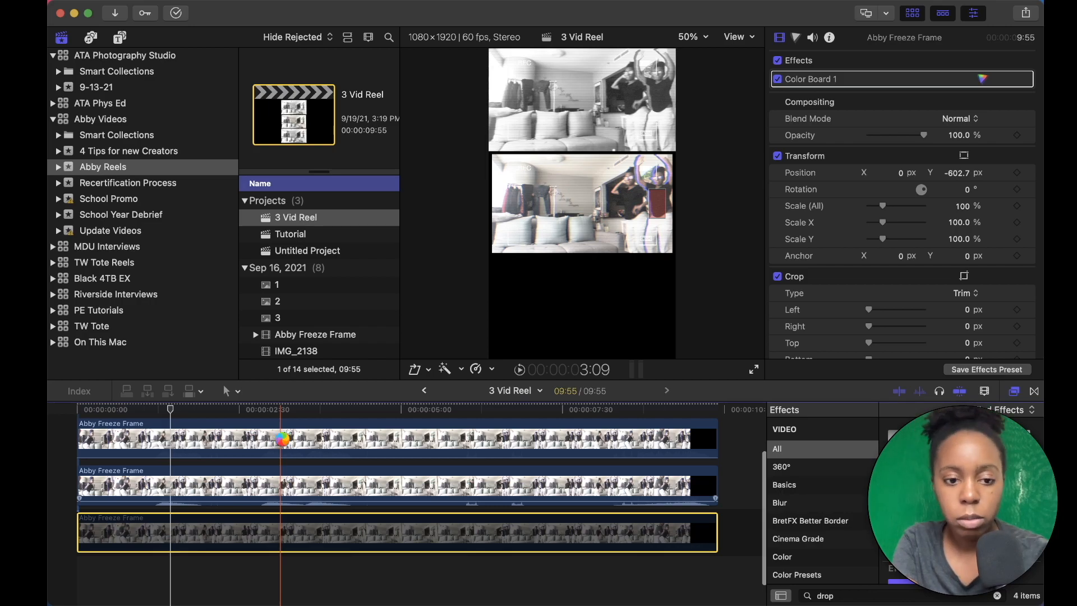
left_click(283, 440)
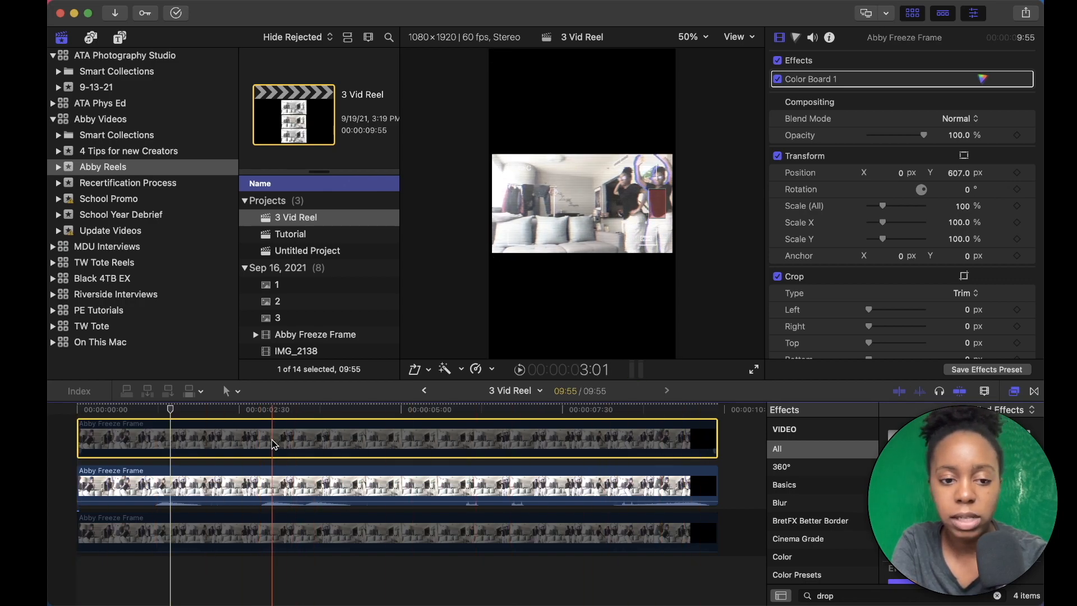
key("v")
left_click(272, 532)
key("v")
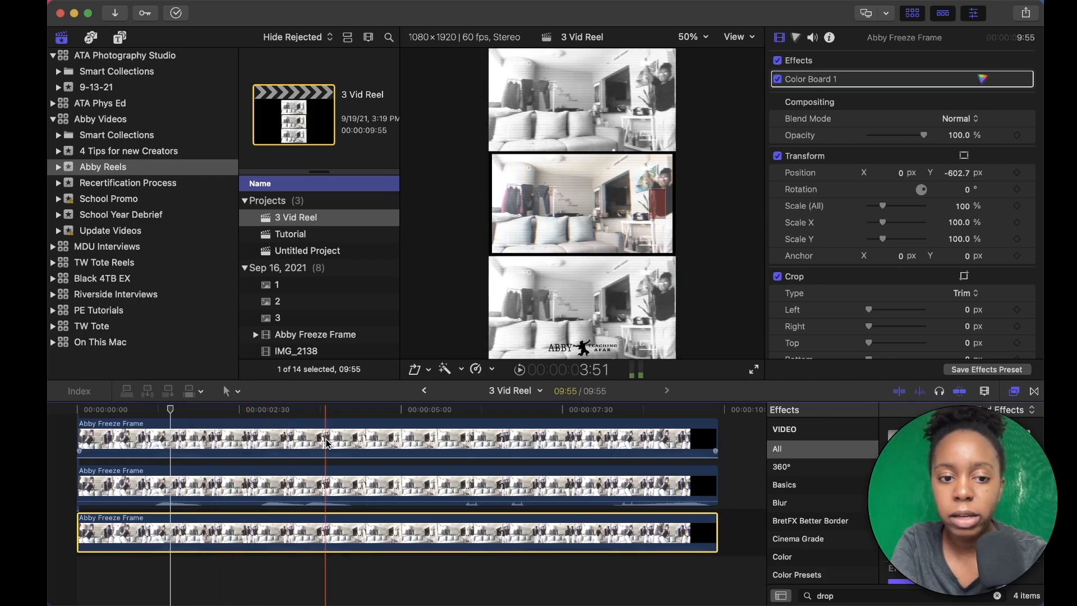
- Select the logo clip above the three Abby Freeze Frame clips and review how the layers are stacked
scroll(323, 446, "up", 2)
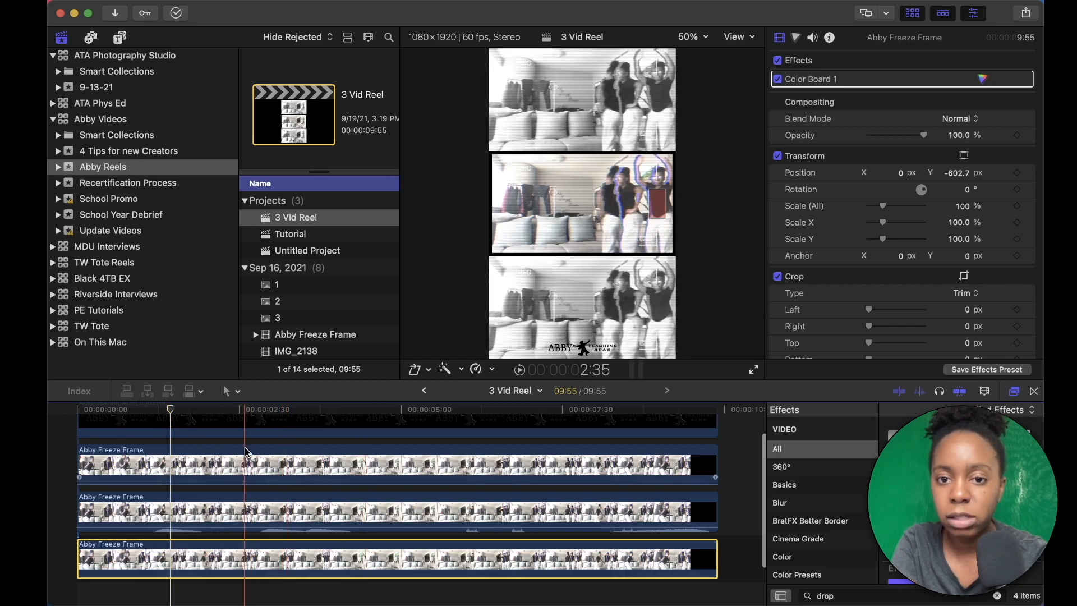
scroll(473, 470, "up", 3)
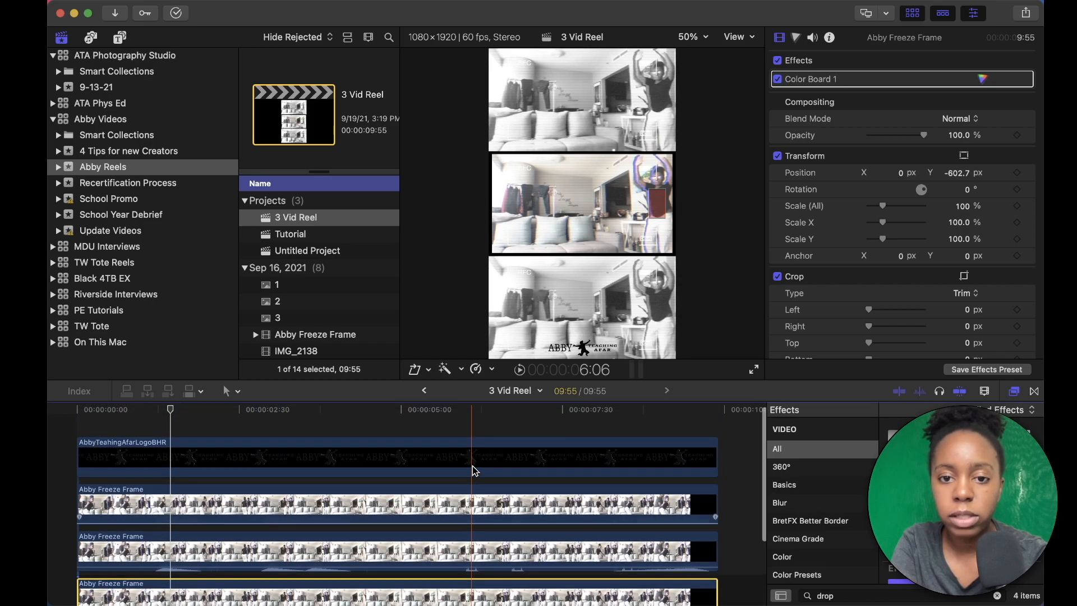
left_click(452, 456)
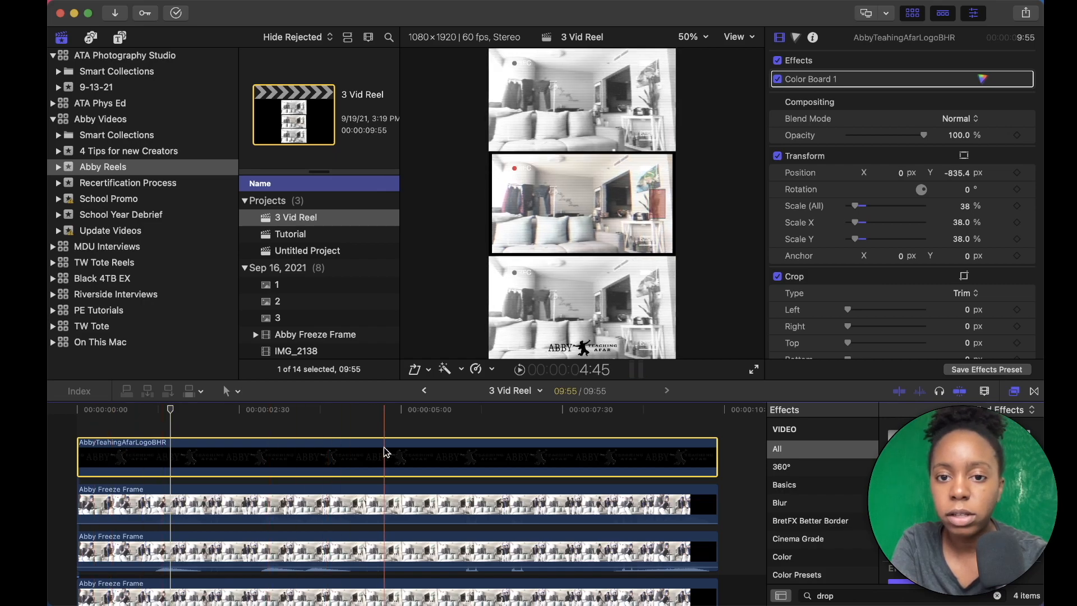
scroll(464, 464, "down", 3)
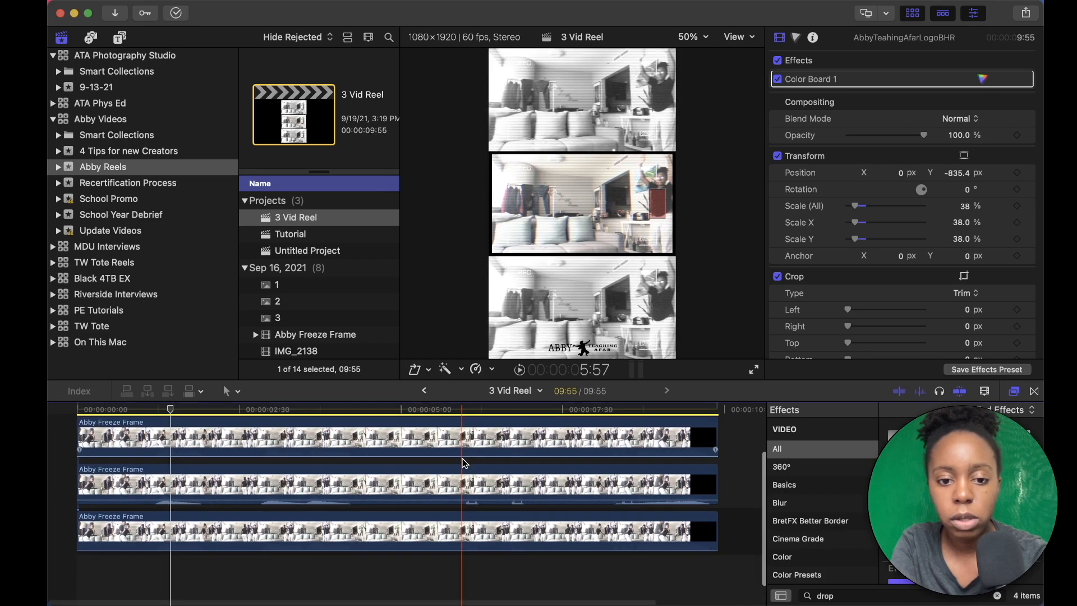
scroll(466, 460, "up", 3)
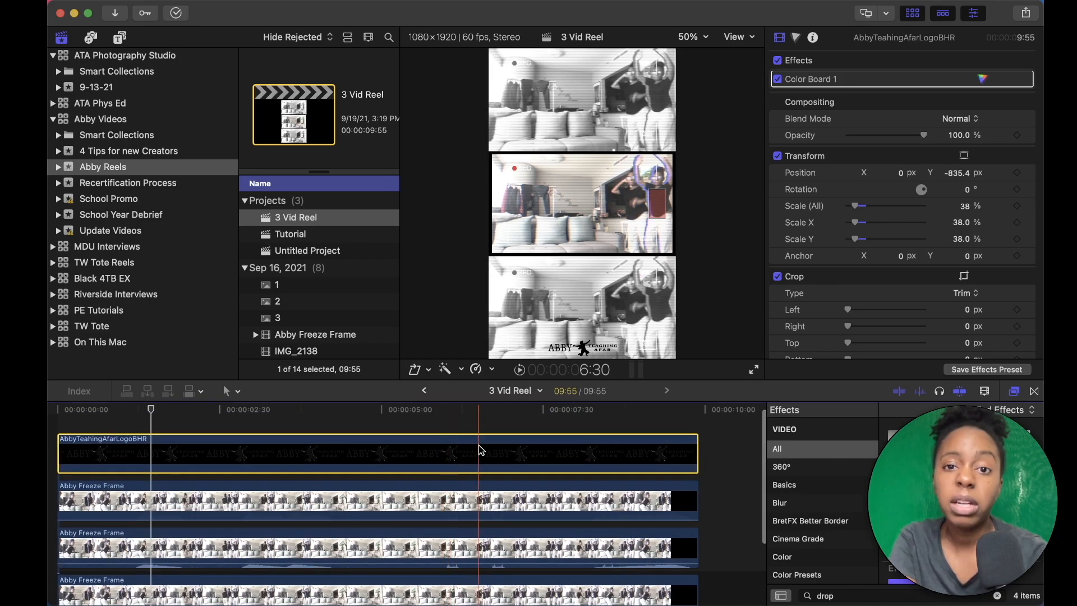